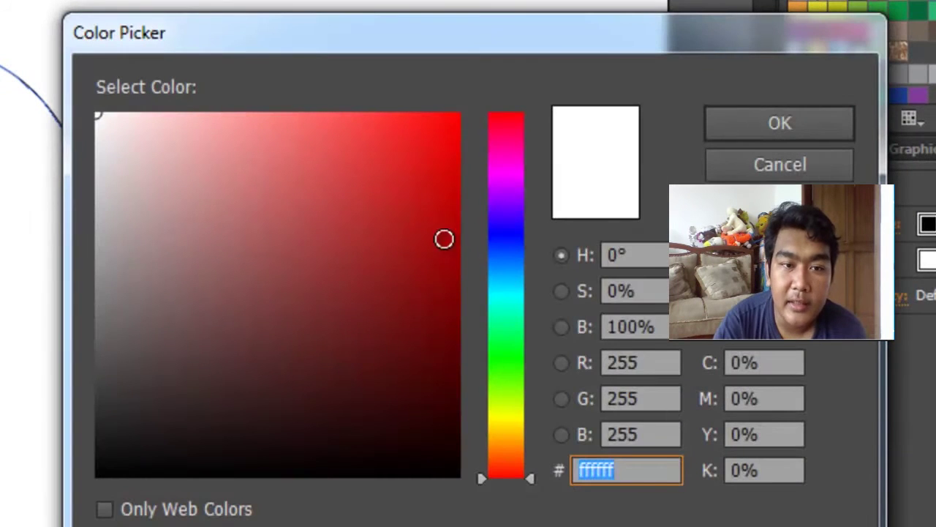
# Fill the tall ellipse with red and give its black outline a 3 pt stroke.
pyautogui.click(779, 123)
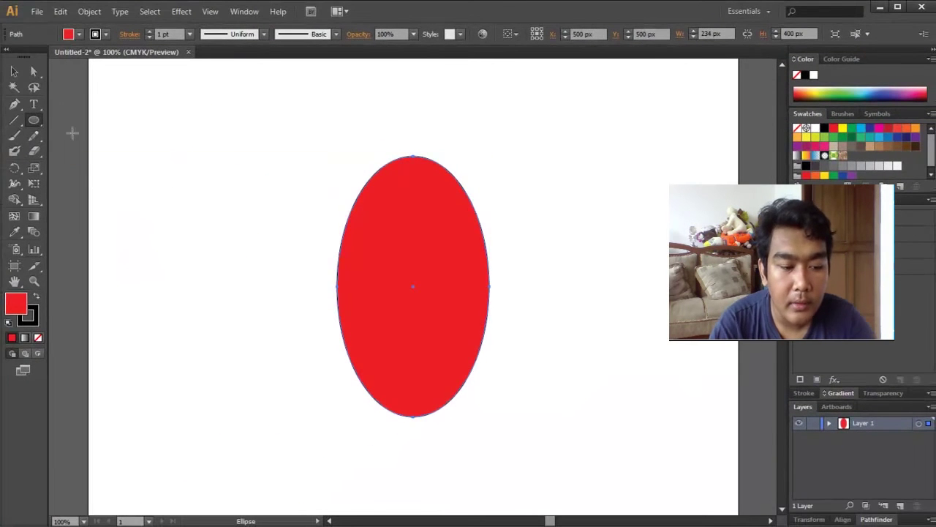
pyautogui.click(13, 70)
pyautogui.click(190, 34)
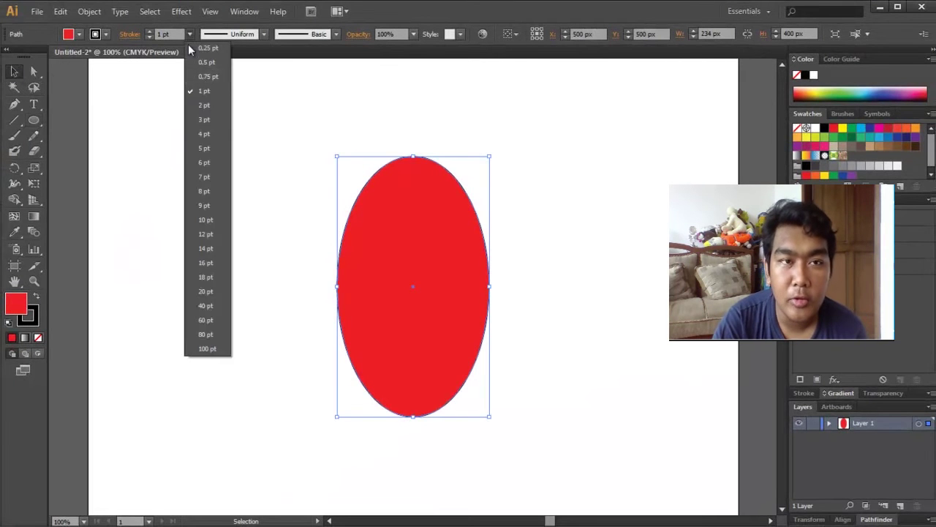
pyautogui.click(209, 119)
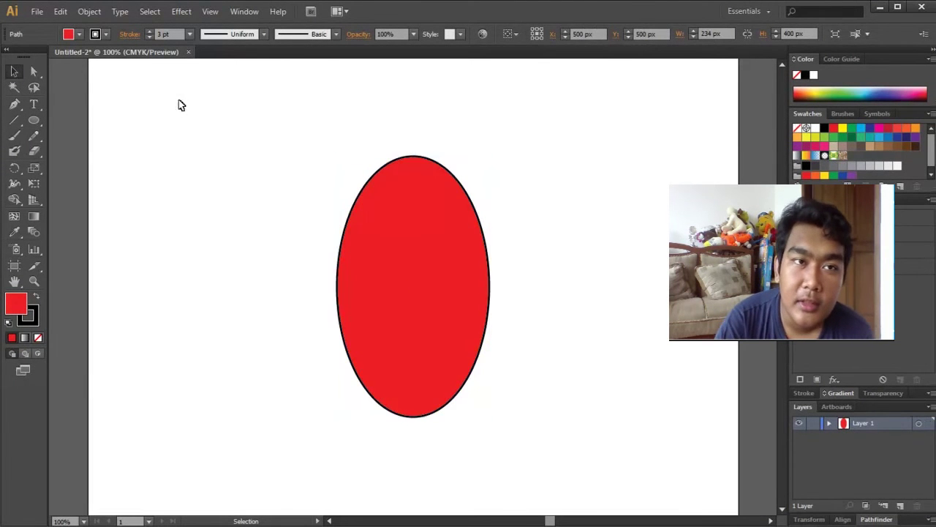
pyautogui.click(176, 106)
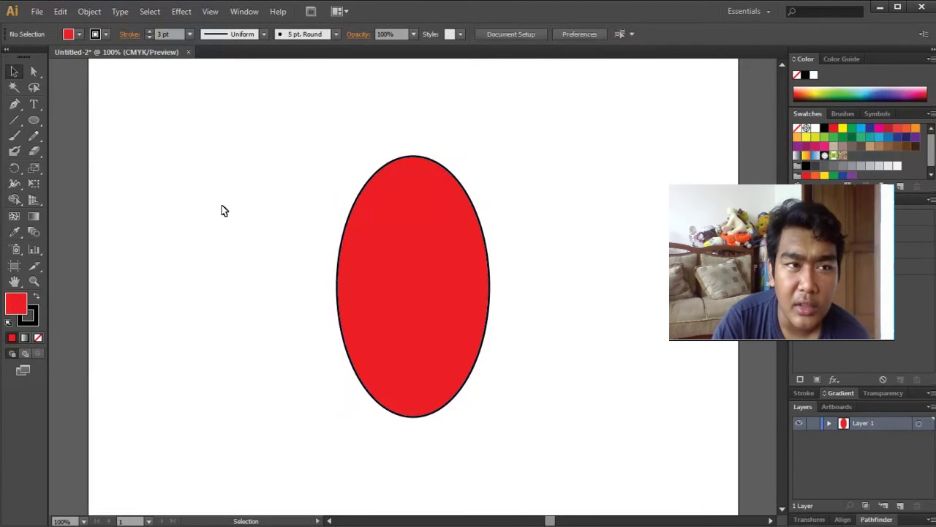
# Duplicate the red ellipse in place and scale the copy down around its centre to about 214 by 366 px.
pyautogui.click(35, 121)
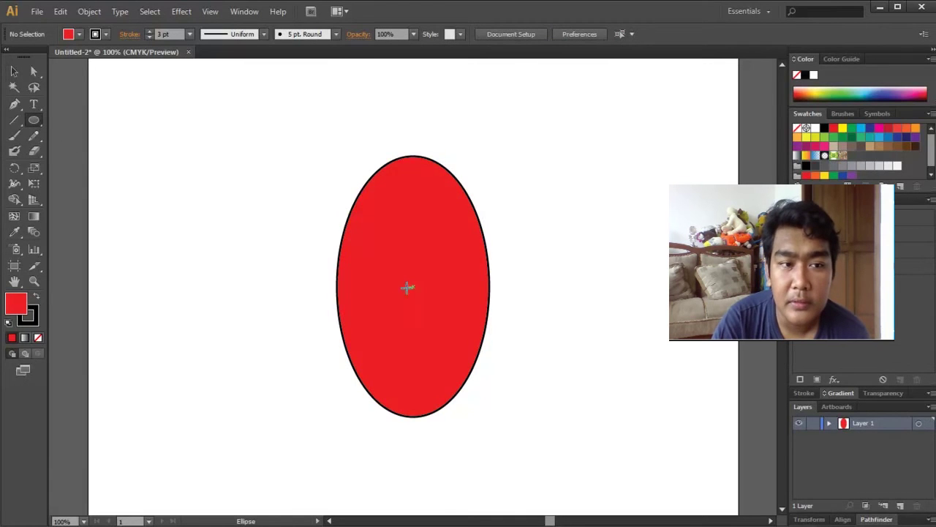
pyautogui.click(14, 71)
pyautogui.click(403, 178)
pyautogui.press('a')
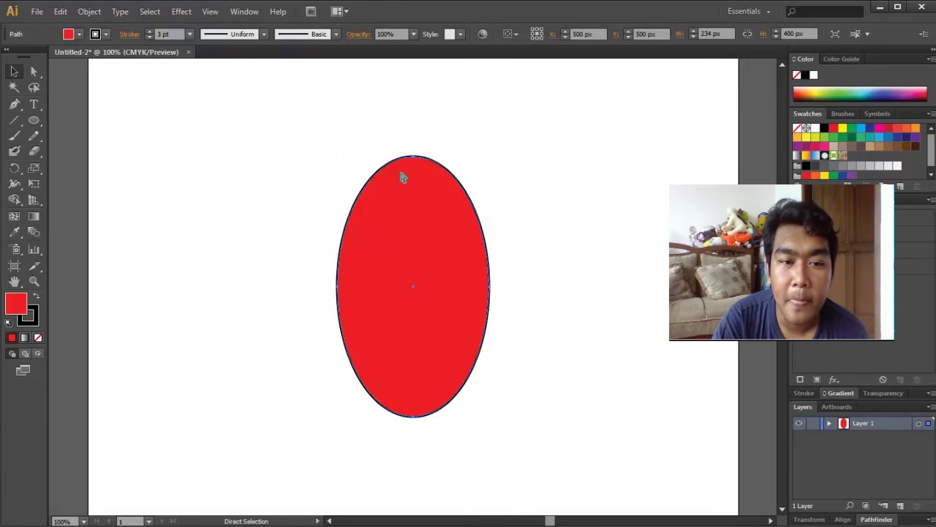
pyautogui.press('v')
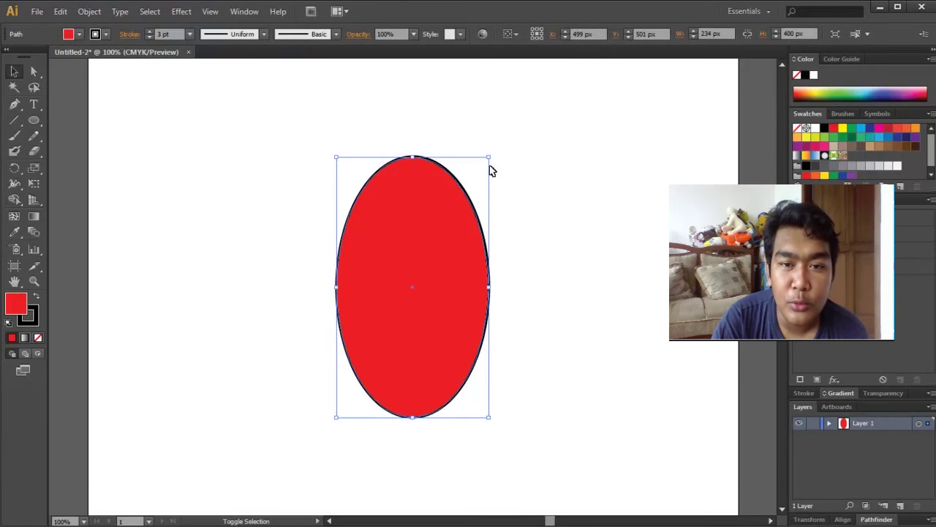
pyautogui.moveTo(490, 155)
pyautogui.mouseDown()
pyautogui.moveTo(480, 170)
pyautogui.moveTo(487, 163)
pyautogui.mouseUp()
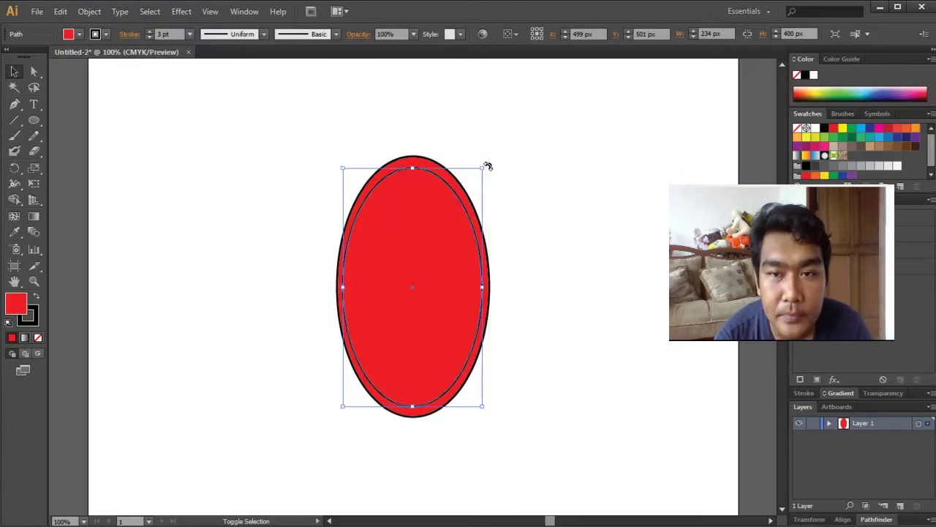
# Change the fill of the smaller inner ellipse to white and deselect it.
pyautogui.click(31, 315)
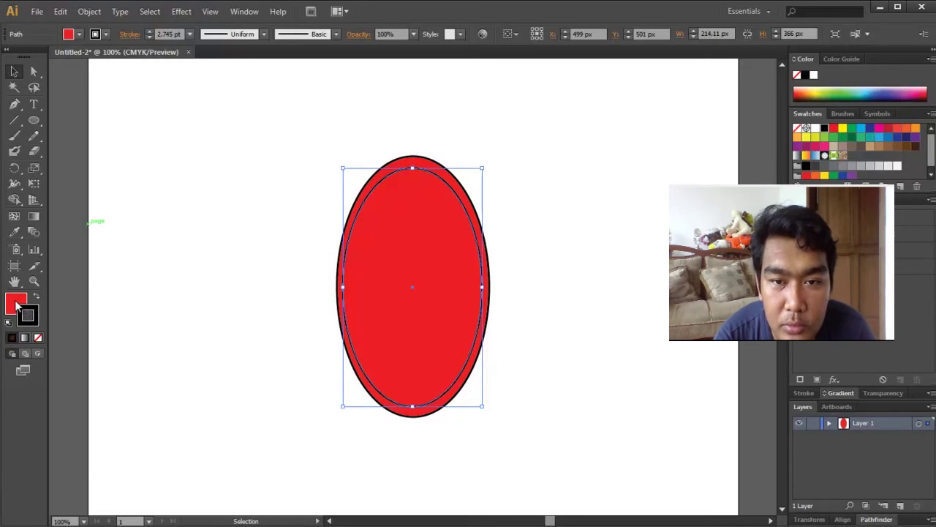
pyautogui.doubleClick(17, 306)
pyautogui.moveTo(499, 196); pyautogui.dragTo(456, 169)
pyautogui.press('Return')
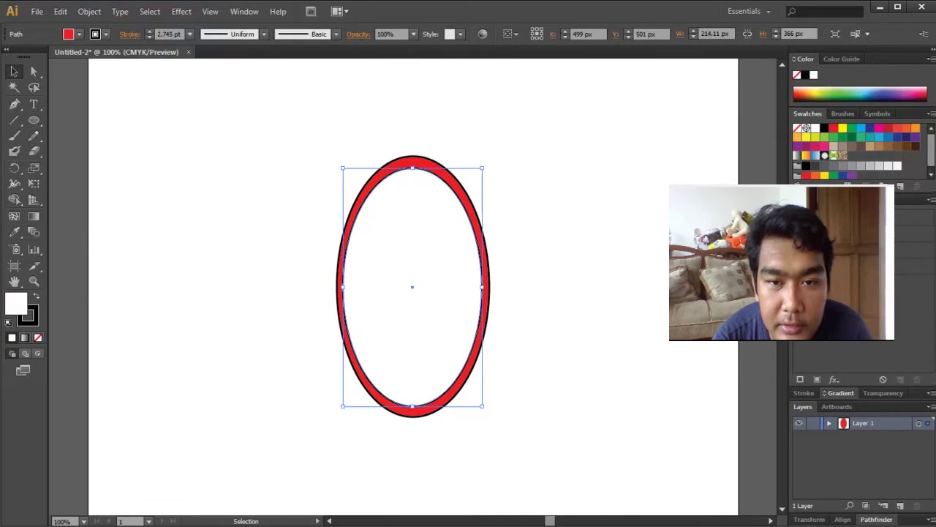
pyautogui.click(567, 336)
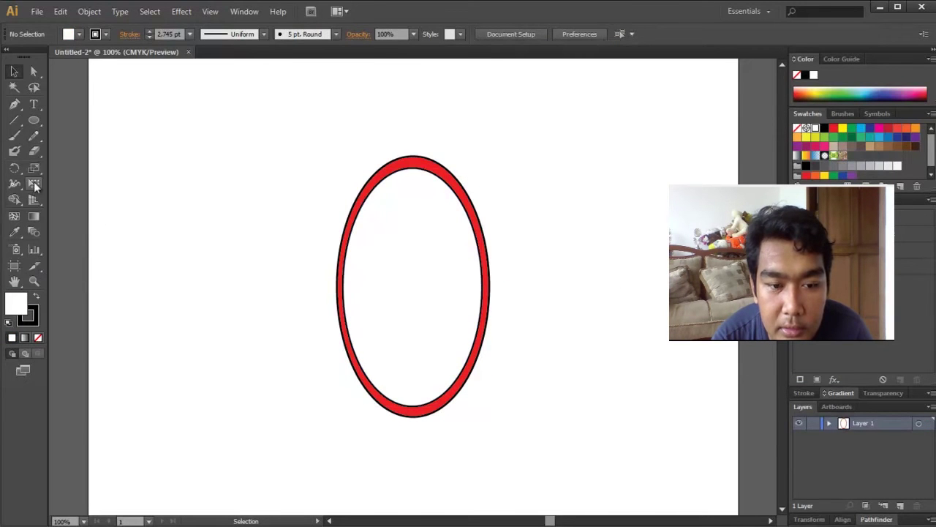
# Draw a circle about 214 px in diameter from the inner ellipse's centre, reaching its side edges.
pyautogui.click(33, 120)
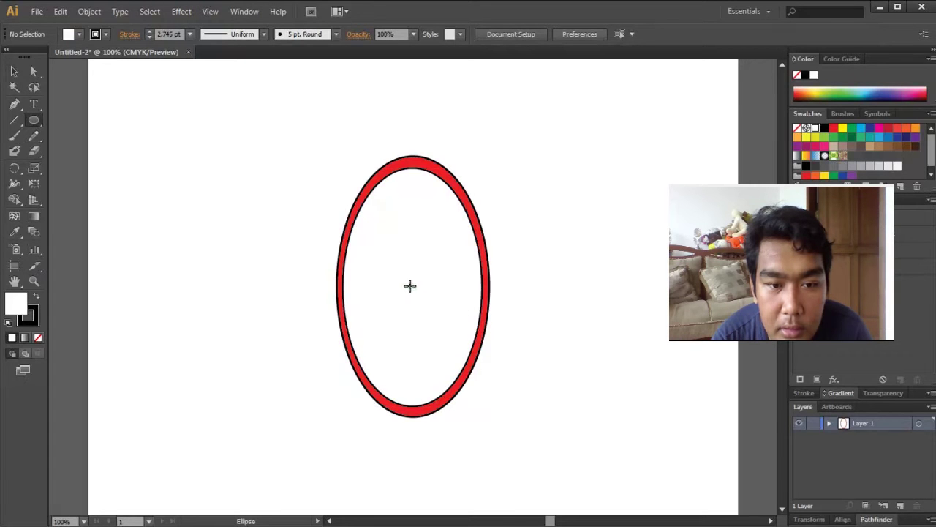
pyautogui.moveTo(413, 286); pyautogui.dragTo(480, 356)
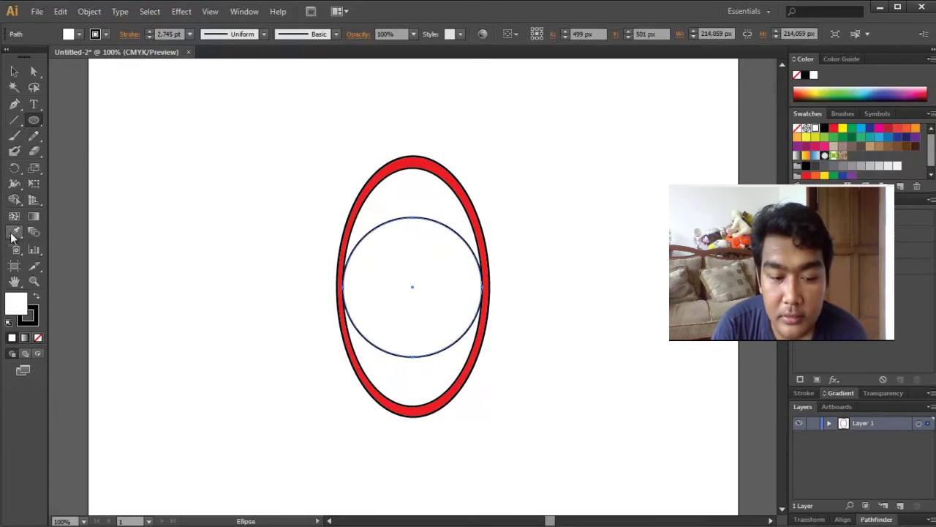
pyautogui.click(14, 71)
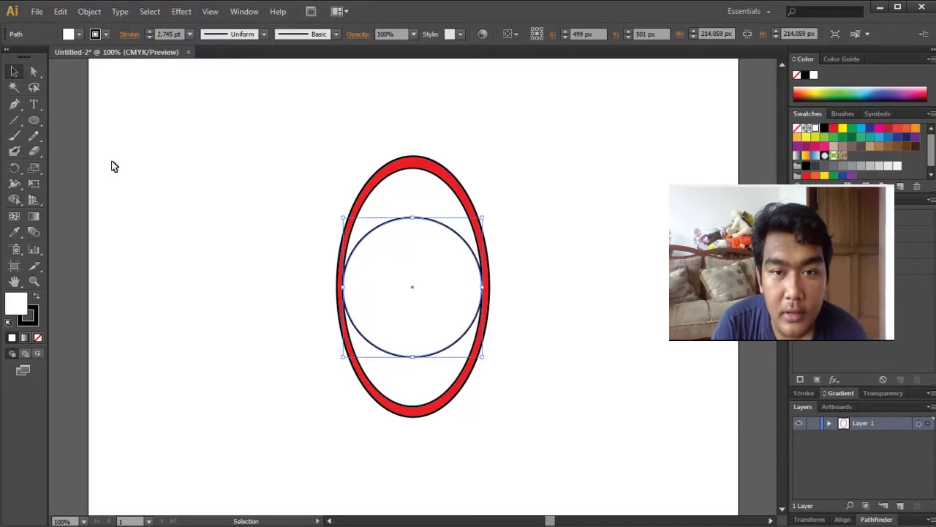
pyautogui.click(220, 191)
# Duplicate the central circle and place the copy beside the ellipse on the right.
pyautogui.hotkey('ctrl', '+')
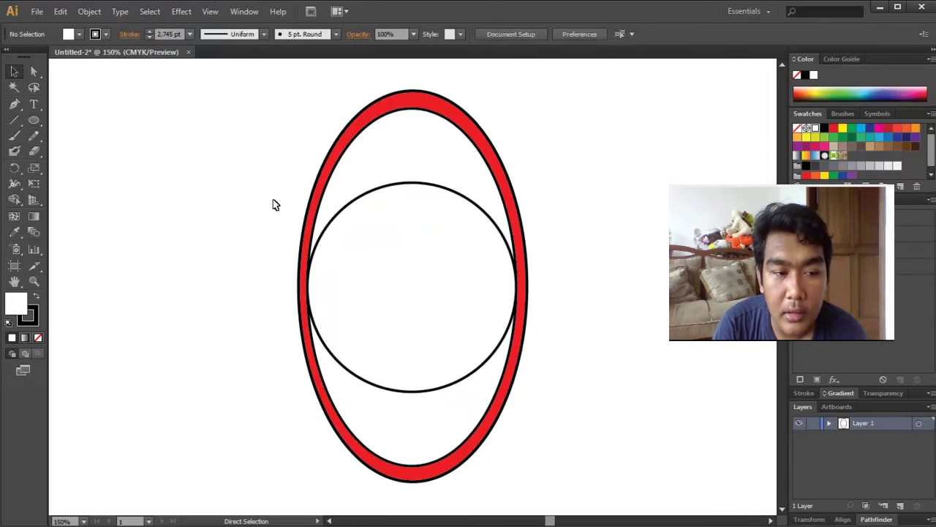
pyautogui.click(352, 223)
pyautogui.press('a')
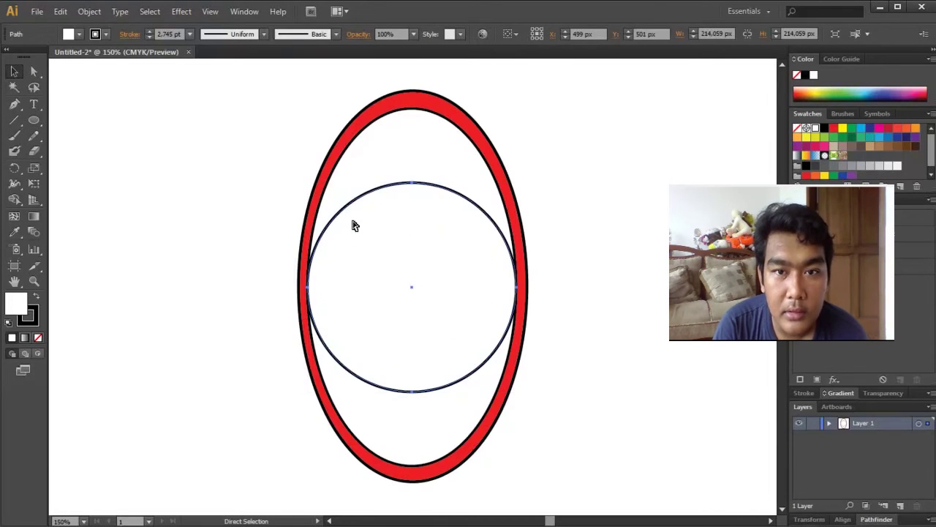
pyautogui.press('v')
pyautogui.moveTo(401, 230); pyautogui.dragTo(631, 227)
pyautogui.click(646, 133)
# Delete the rightmost anchor point of the copied circle to leave only its left half.
pyautogui.click(34, 71)
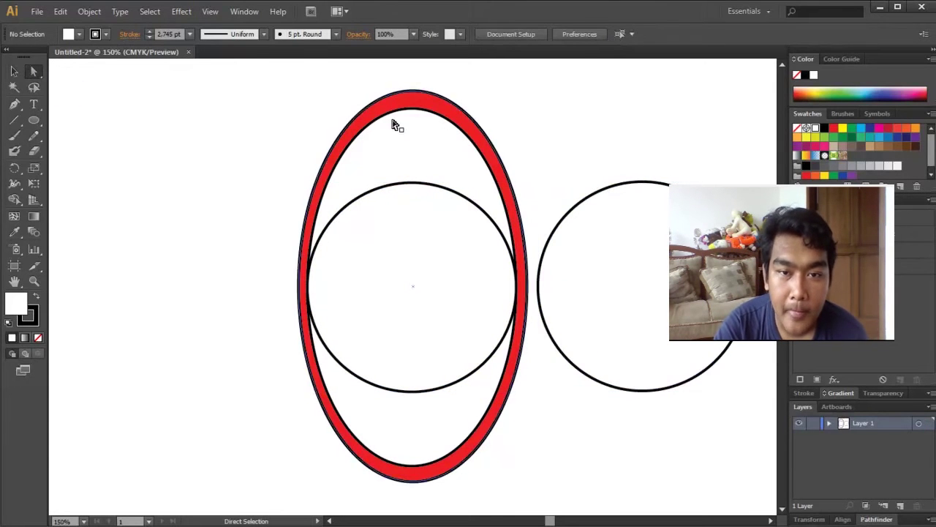
pyautogui.click(747, 286)
pyautogui.press('Delete')
# Move the half circle back over the left half of the central circle and deselect it.
pyautogui.click(15, 73)
pyautogui.click(115, 132)
pyautogui.moveTo(594, 199); pyautogui.dragTo(339, 218)
pyautogui.click(224, 165)
pyautogui.click(158, 218)
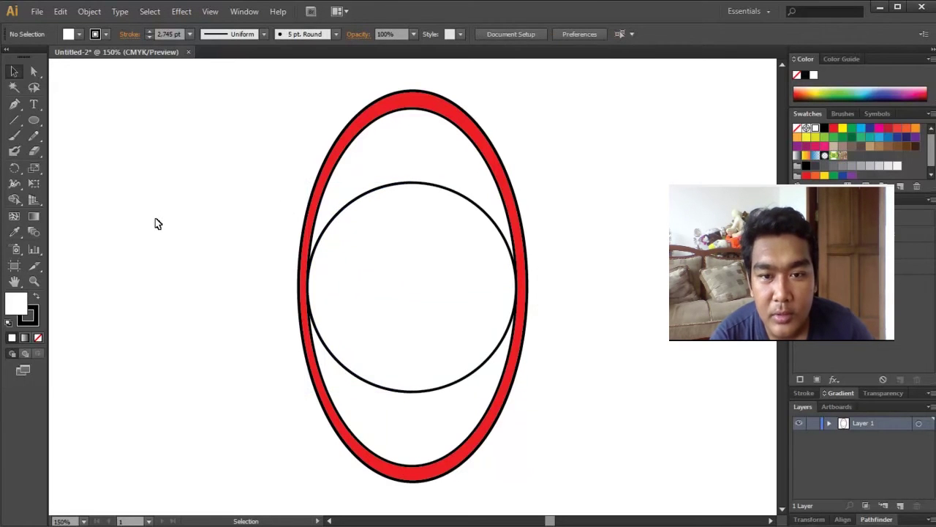
# Apply a white-to-black linear gradient fill to the left half circle.
pyautogui.click(336, 242)
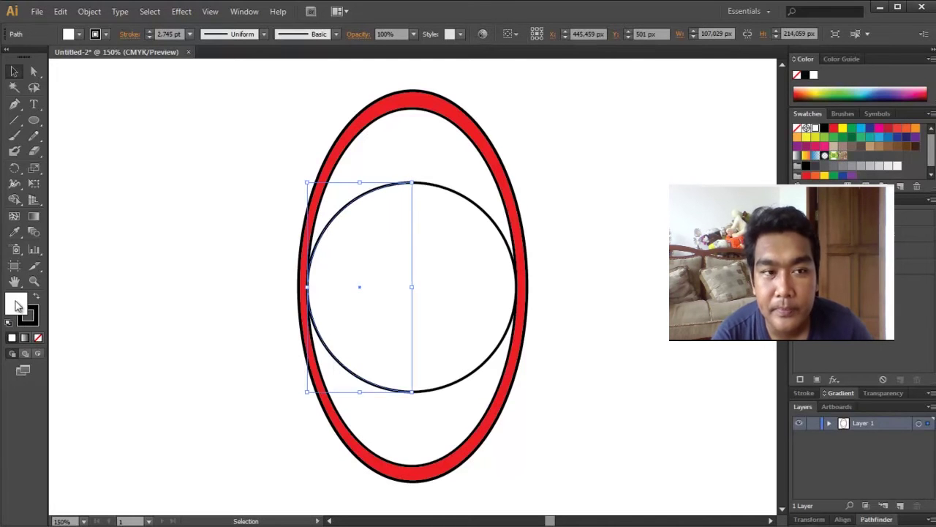
pyautogui.click(34, 217)
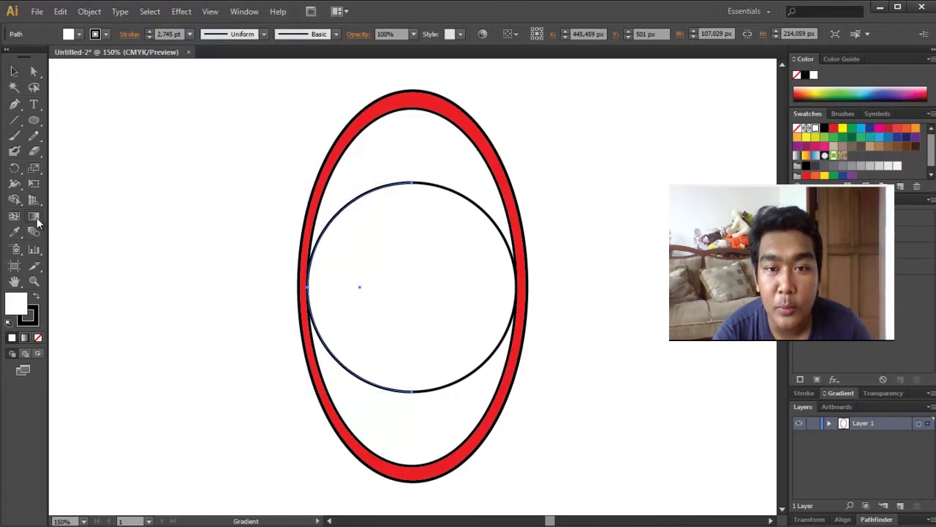
pyautogui.click(24, 337)
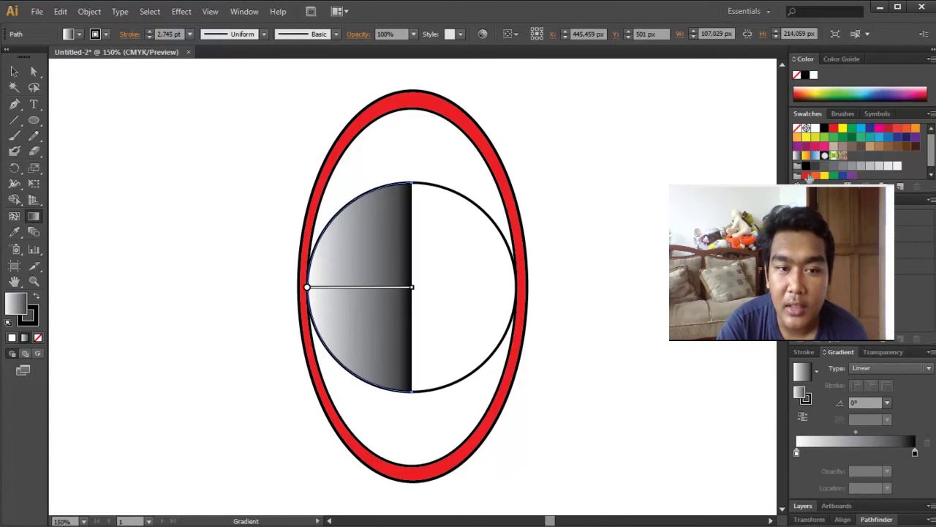
# Recolour and reposition the gradient stops to form hard-edged alternating black and red vertical stripes, starting and ending with black.
pyautogui.moveTo(799, 452); pyautogui.dragTo(815, 452)
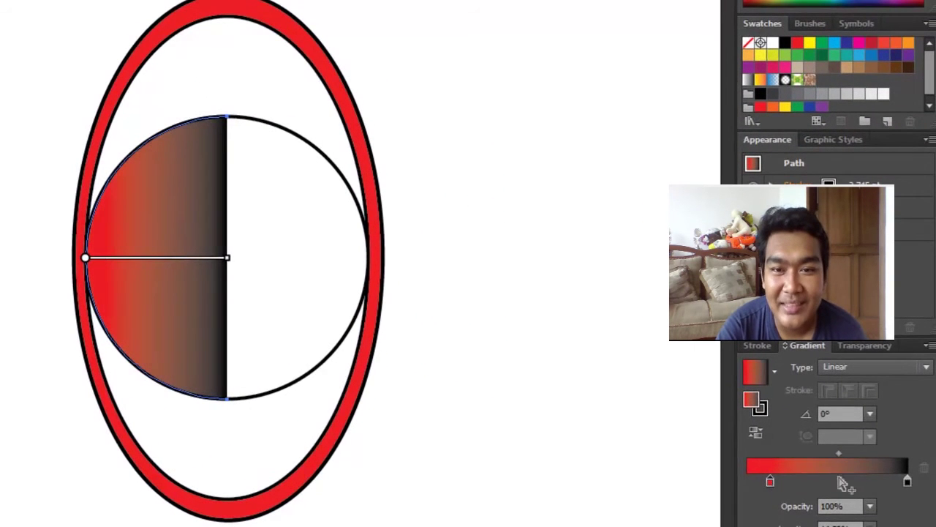
pyautogui.moveTo(907, 481); pyautogui.dragTo(802, 483)
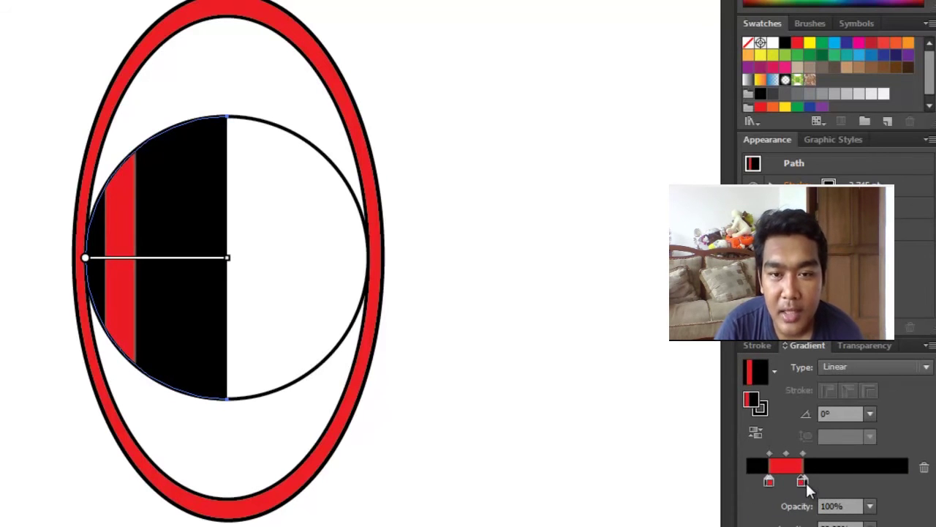
pyautogui.moveTo(818, 481); pyautogui.dragTo(845, 494)
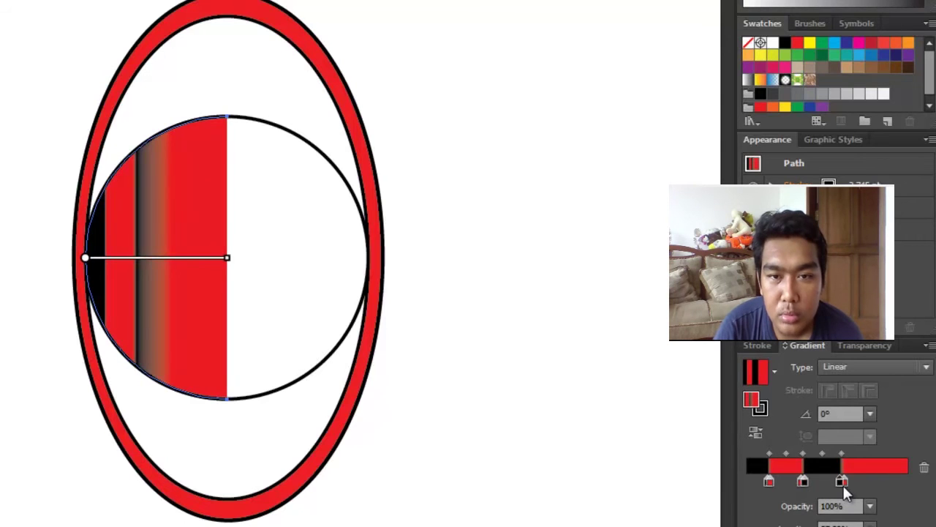
pyautogui.moveTo(771, 482); pyautogui.dragTo(889, 486)
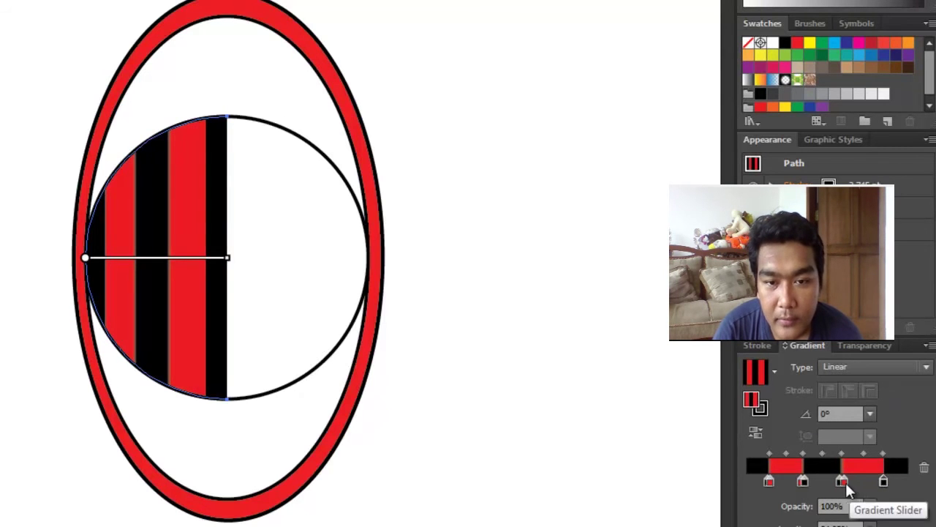
pyautogui.moveTo(842, 483); pyautogui.dragTo(801, 484)
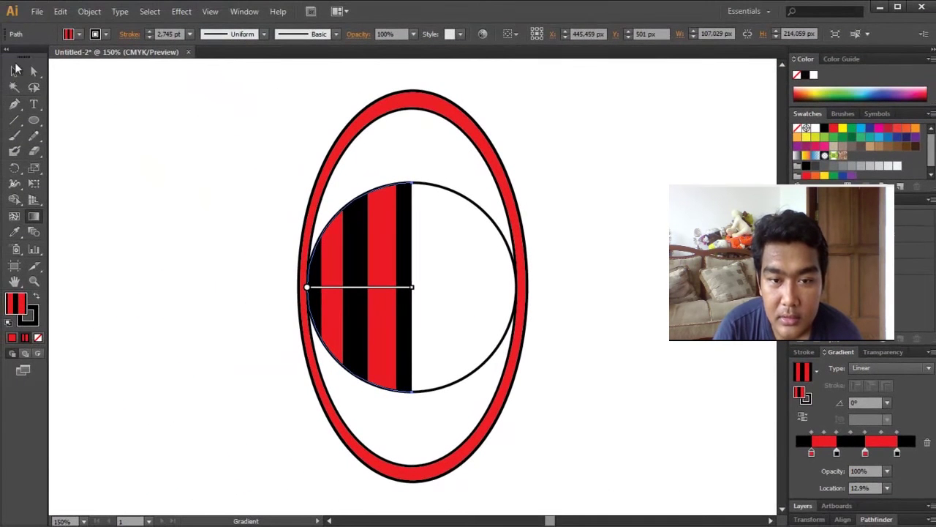
pyautogui.click(15, 72)
pyautogui.click(84, 130)
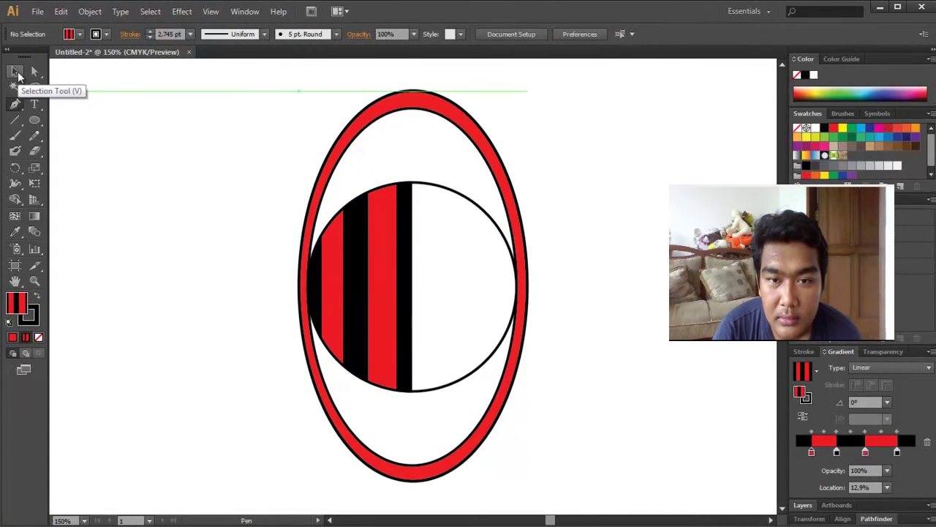
# Draw a vertical Pen path across the circle's white half, stepping in at mid-height to the striped half as a notch about 38 by 30 px.
pyautogui.click(16, 72)
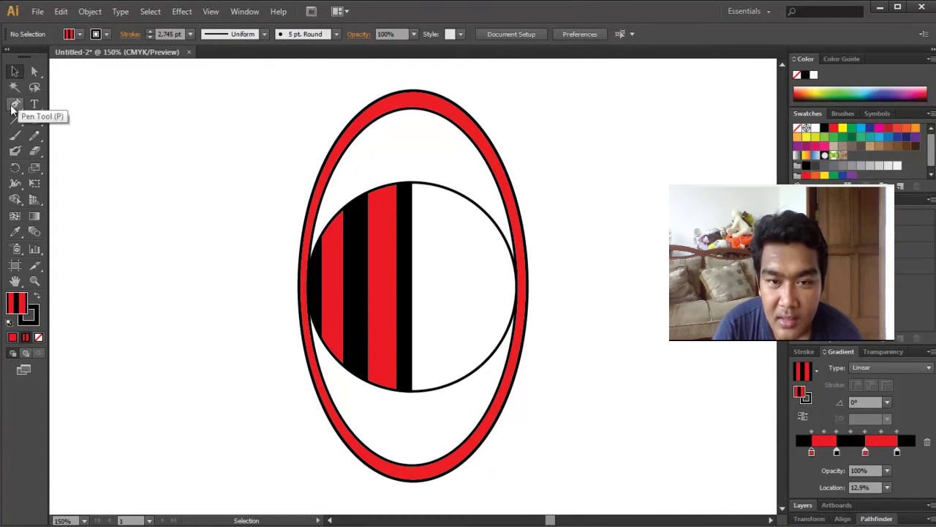
pyautogui.click(15, 105)
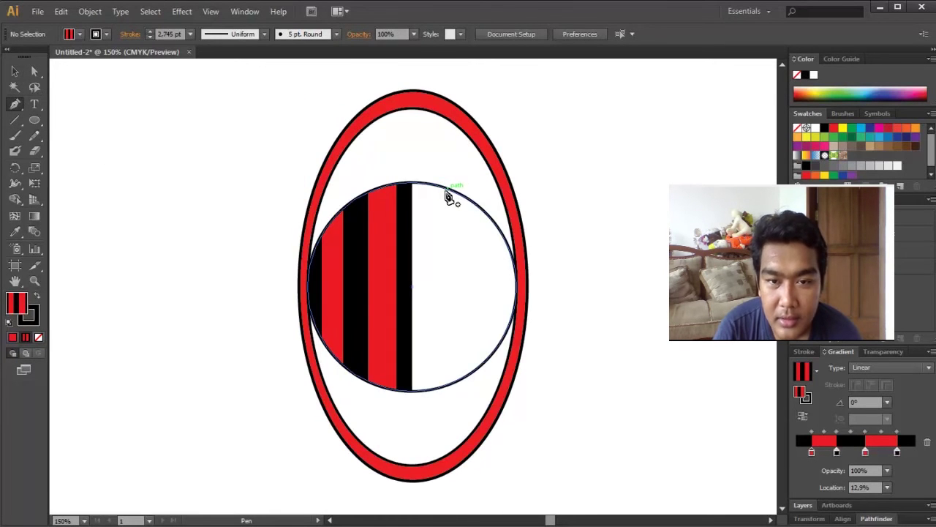
pyautogui.click(449, 190)
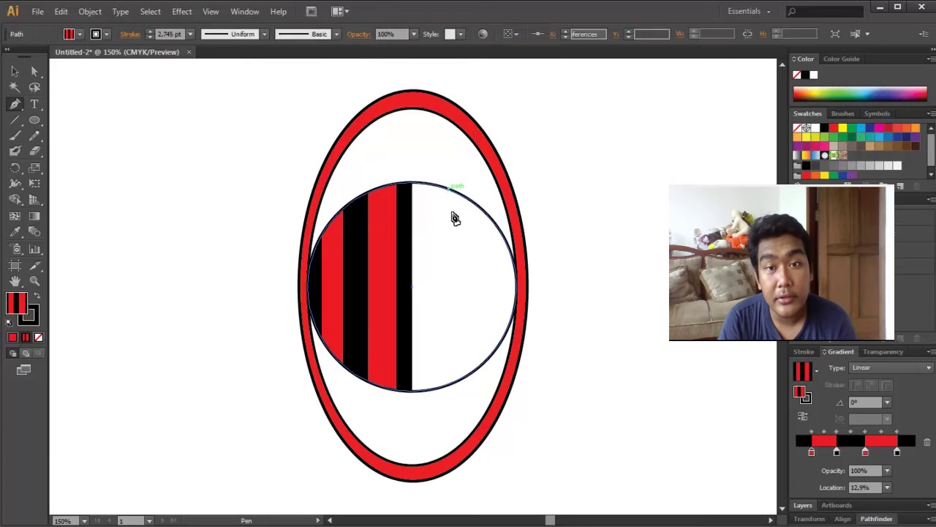
pyautogui.click(449, 269)
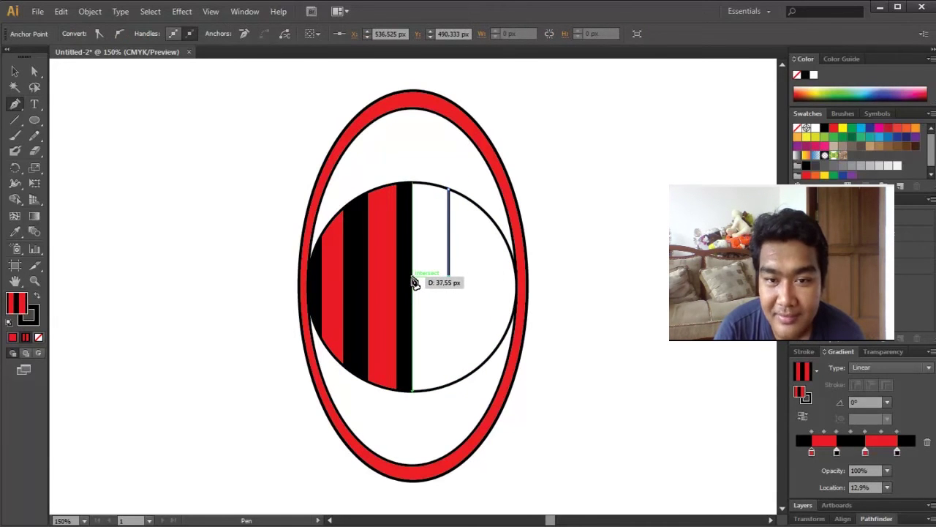
pyautogui.click(413, 277)
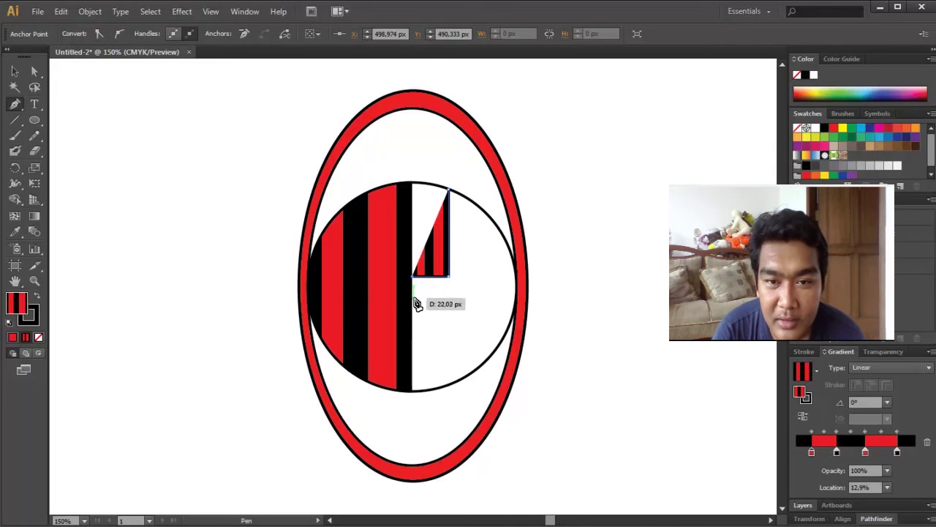
pyautogui.click(414, 307)
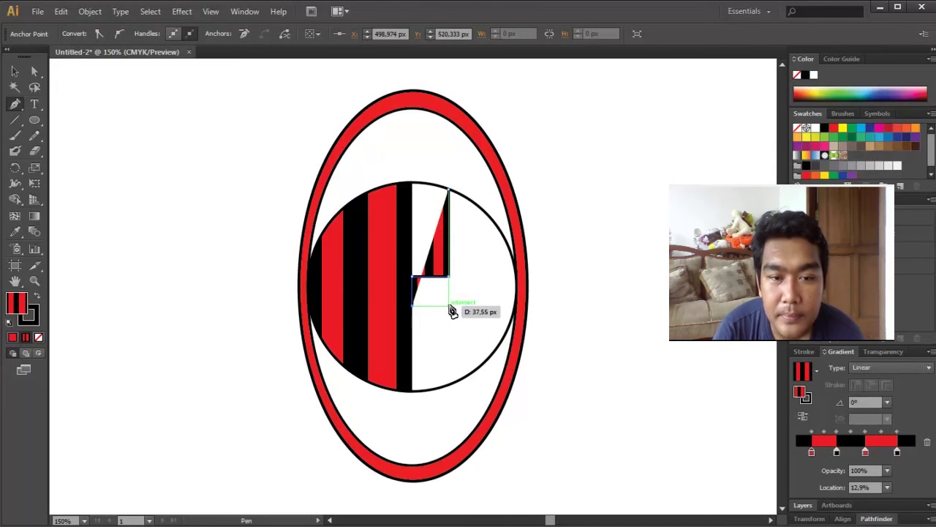
pyautogui.click(449, 308)
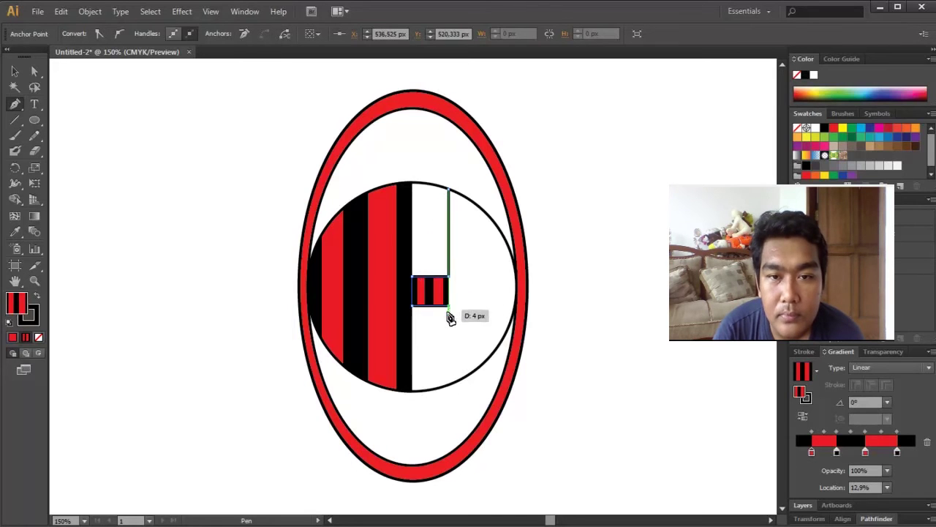
pyautogui.click(449, 386)
pyautogui.press('v')
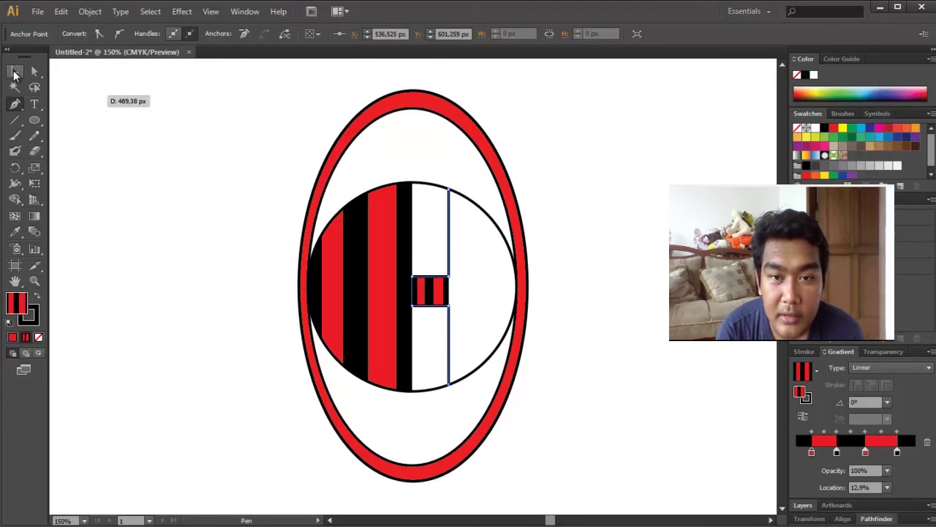
# Duplicate the notched path in the circle's white half and reflect the copy horizontally so its notch faces the opposite way.
pyautogui.click(104, 126)
pyautogui.press('a')
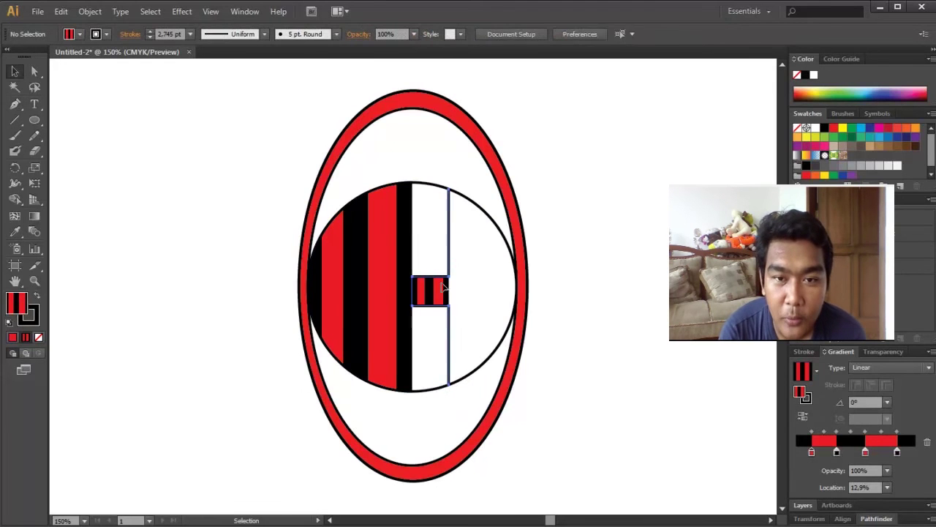
pyautogui.click(442, 289)
pyautogui.moveTo(442, 289)
pyautogui.mouseDown()
pyautogui.moveTo(428, 291)
pyautogui.moveTo(455, 299)
pyautogui.mouseUp()
pyautogui.rightClick(453, 223)
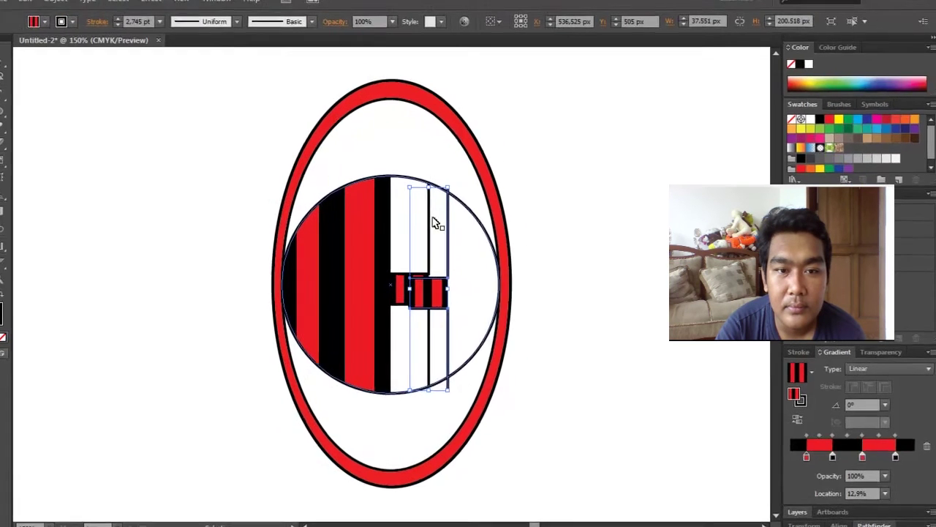
pyautogui.moveTo(385, 413)
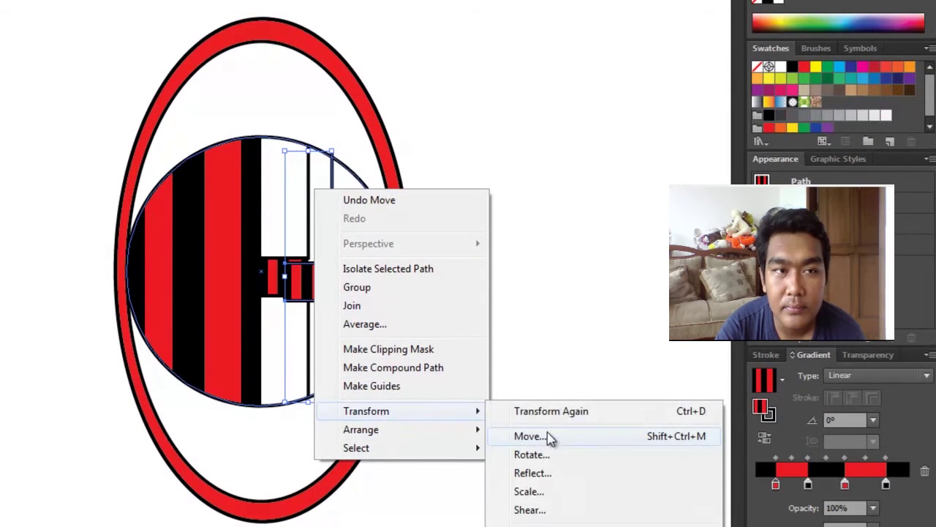
pyautogui.click(535, 475)
pyautogui.press('Return')
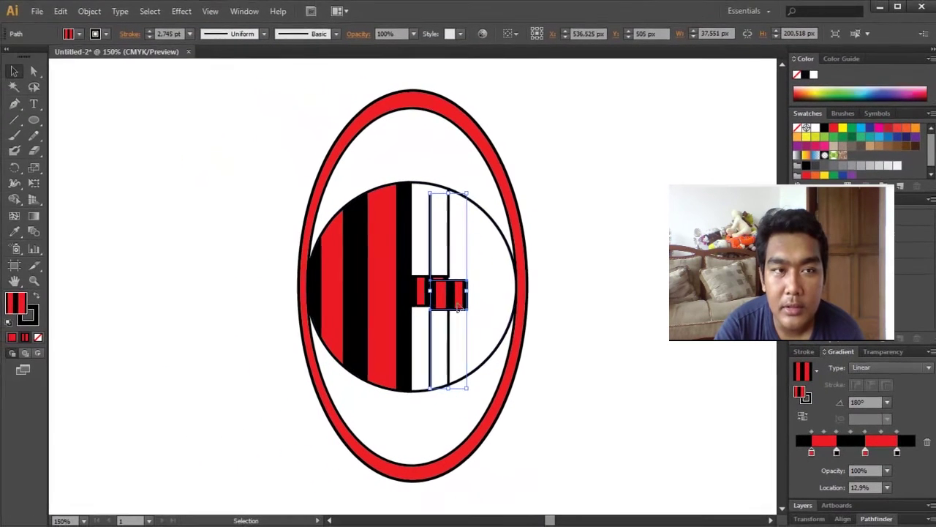
# Place the mirrored path with its notch against the circle's right edge and shorten both its free ends to the circle outline.
pyautogui.moveTo(458, 307); pyautogui.dragTo(505, 295)
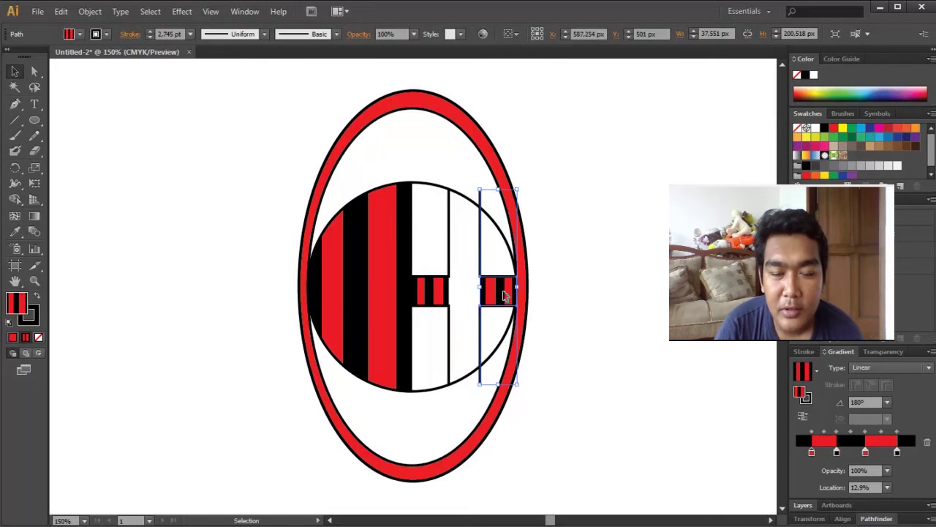
pyautogui.click(648, 327)
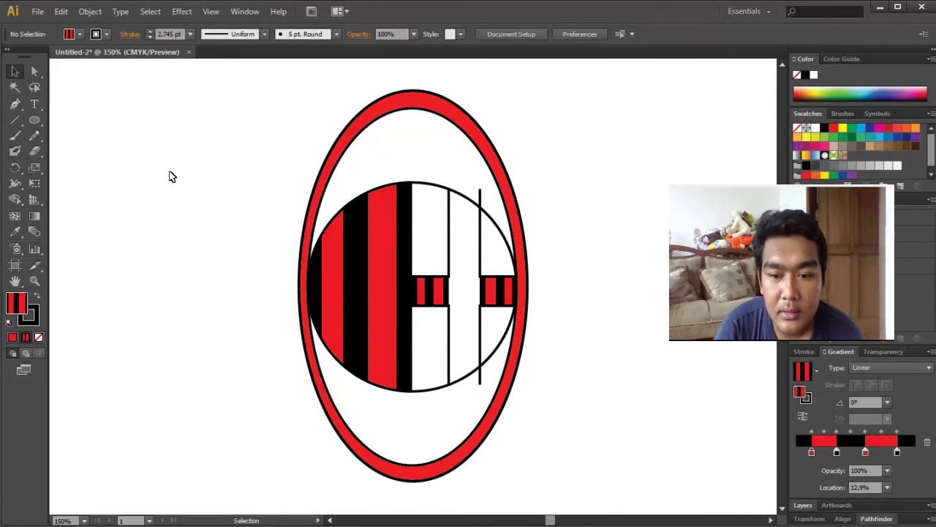
pyautogui.click(35, 71)
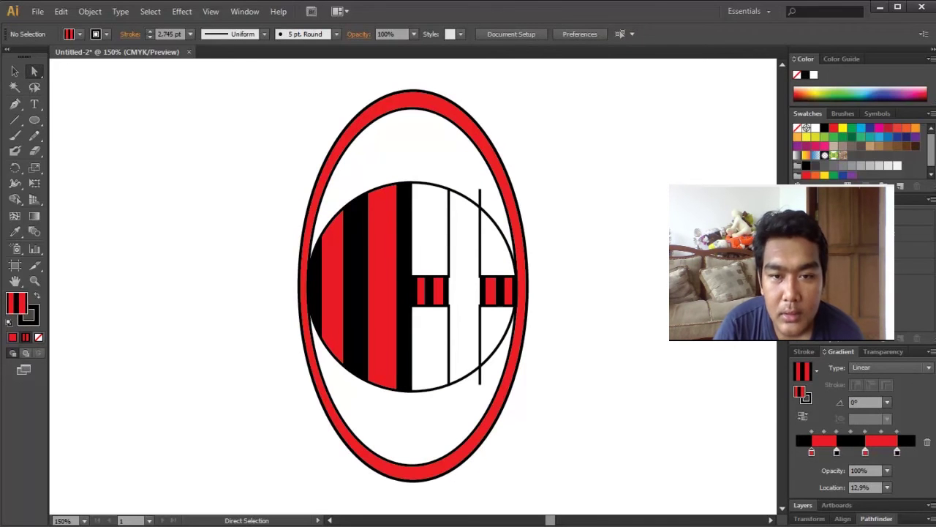
pyautogui.click(481, 190)
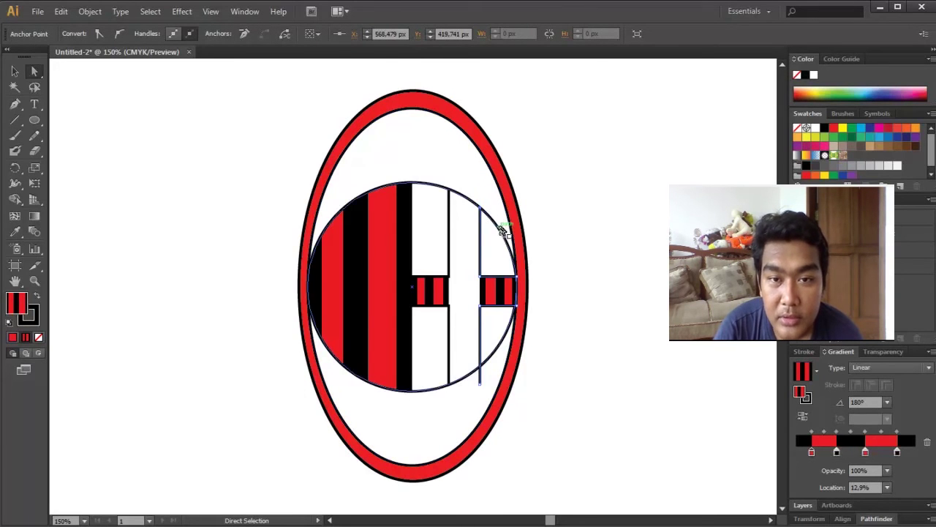
pyautogui.click(480, 383)
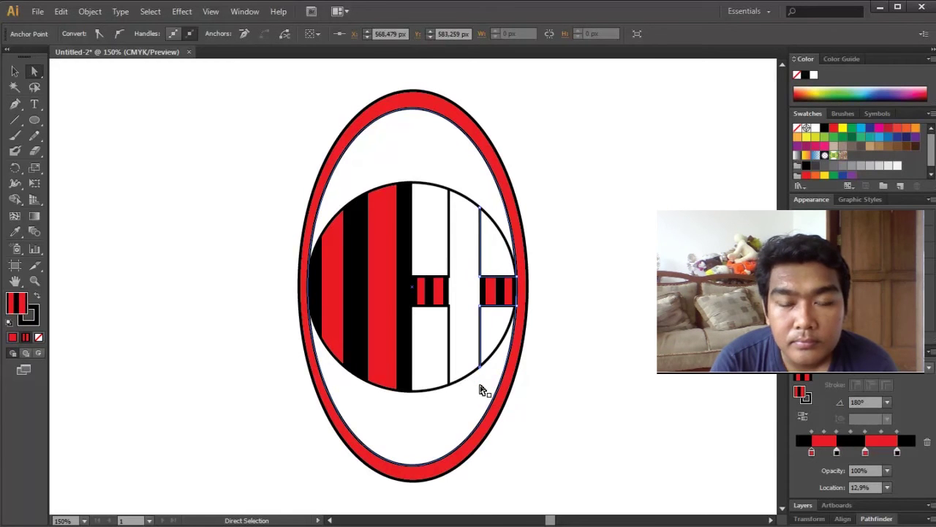
pyautogui.press('v')
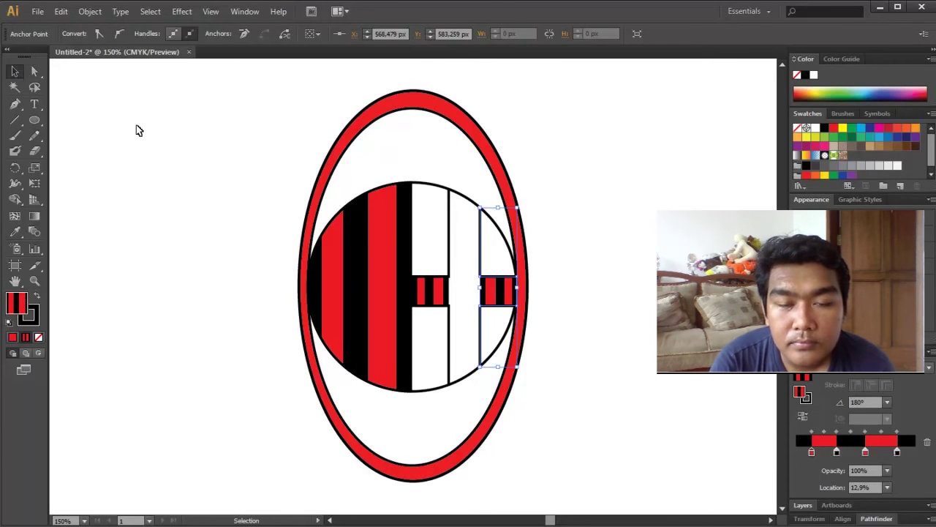
pyautogui.click(136, 130)
# Fill both notched paths in the circle's white half with solid red instead of the striped gradient.
pyautogui.click(431, 289)
pyautogui.keyDown('shift'); pyautogui.click(502, 304); pyautogui.keyUp('shift')
pyautogui.keyDown('shift'); pyautogui.click(502, 303); pyautogui.keyUp('shift')
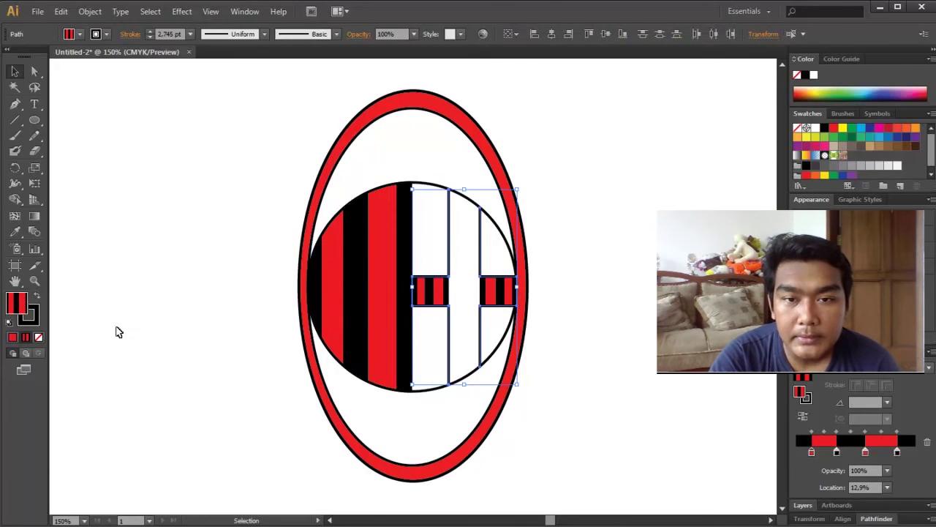
pyautogui.click(12, 337)
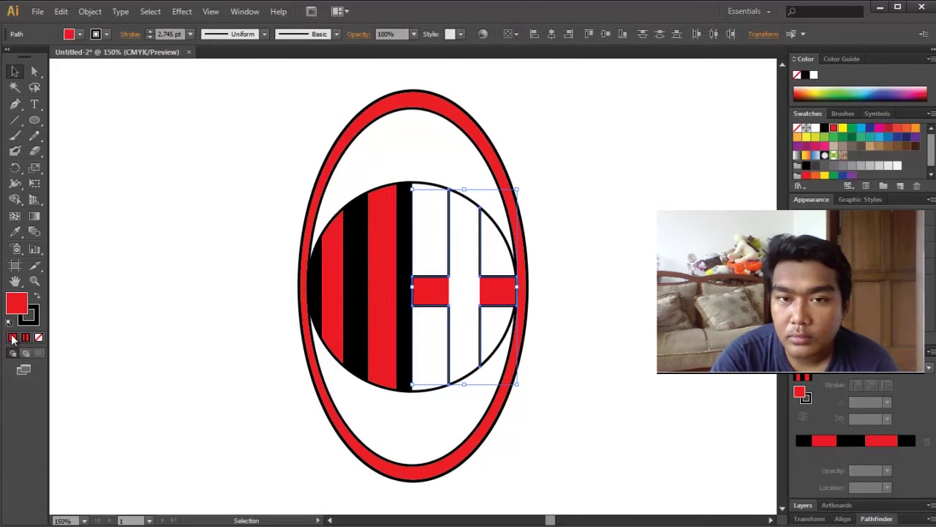
pyautogui.click(130, 140)
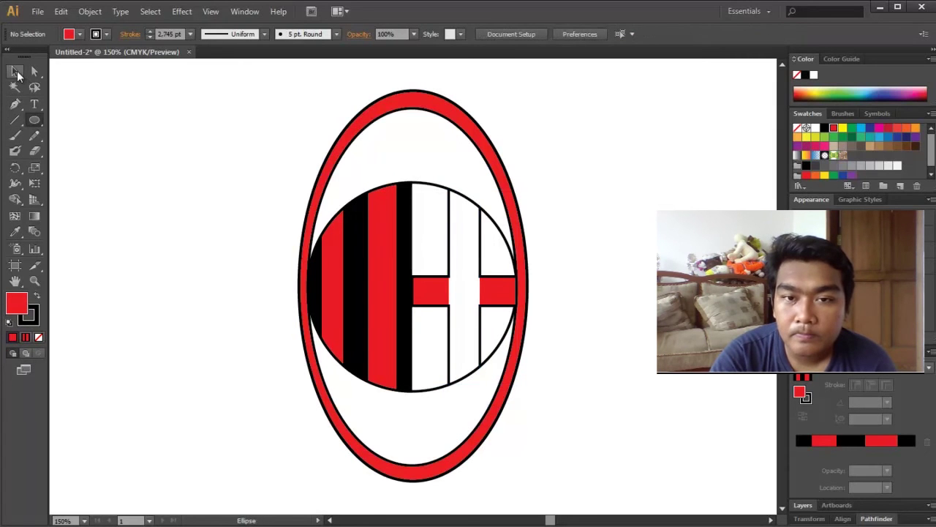
# Join the upper ends of the two notched paths with a Pen segment along the circle's edge.
pyautogui.click(21, 107)
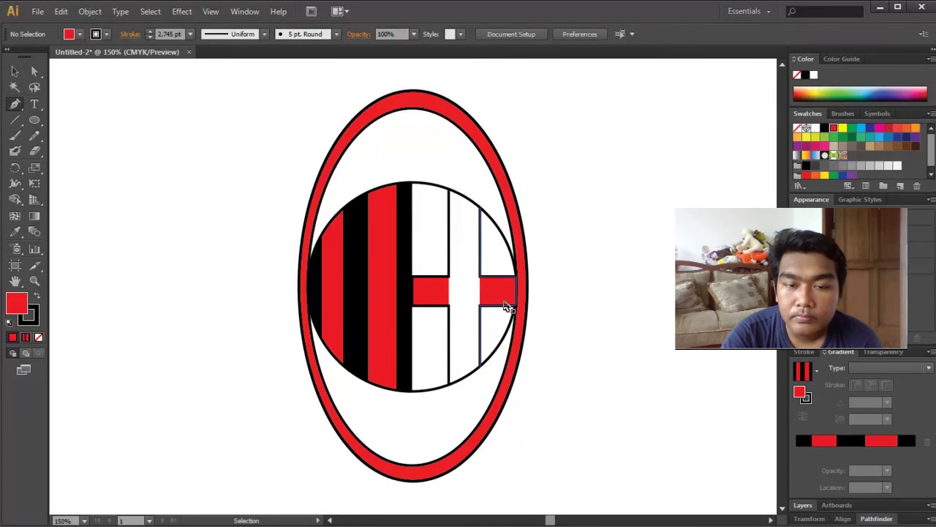
pyautogui.hotkey('ctrl', '=')
pyautogui.moveTo(506, 310); pyautogui.dragTo(450, 317)
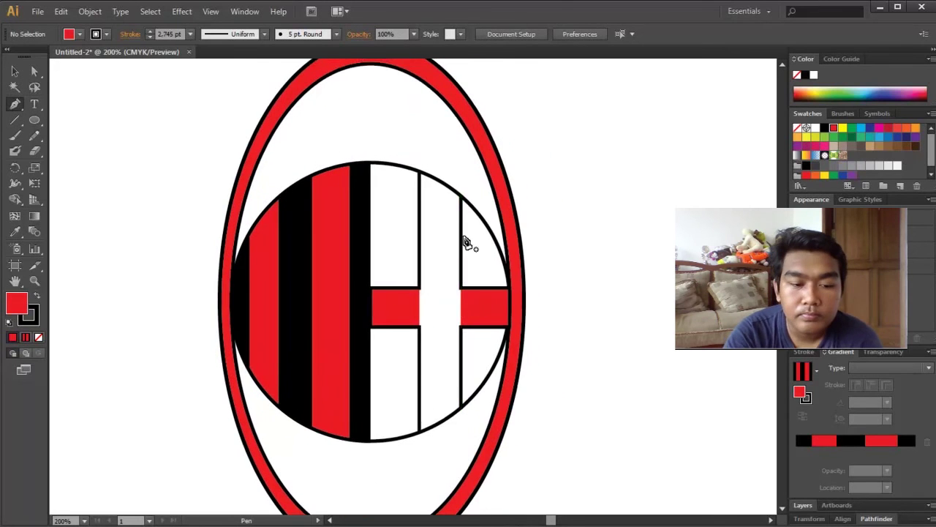
pyautogui.click(421, 178)
pyautogui.click(464, 201)
pyautogui.moveTo(463, 198); pyautogui.dragTo(471, 204)
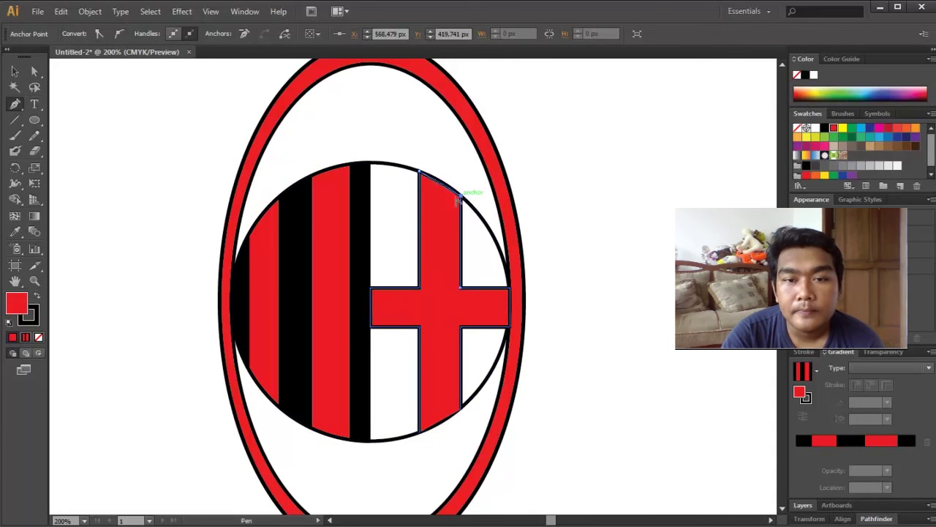
pyautogui.click(14, 72)
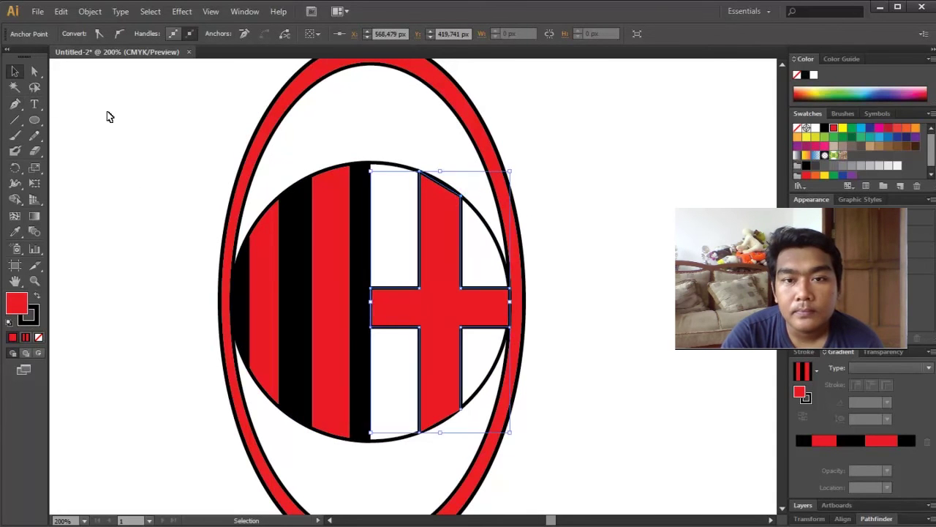
pyautogui.click(109, 117)
# Close the cross shape by joining its two lower ends with a Pen segment.
pyautogui.click(14, 105)
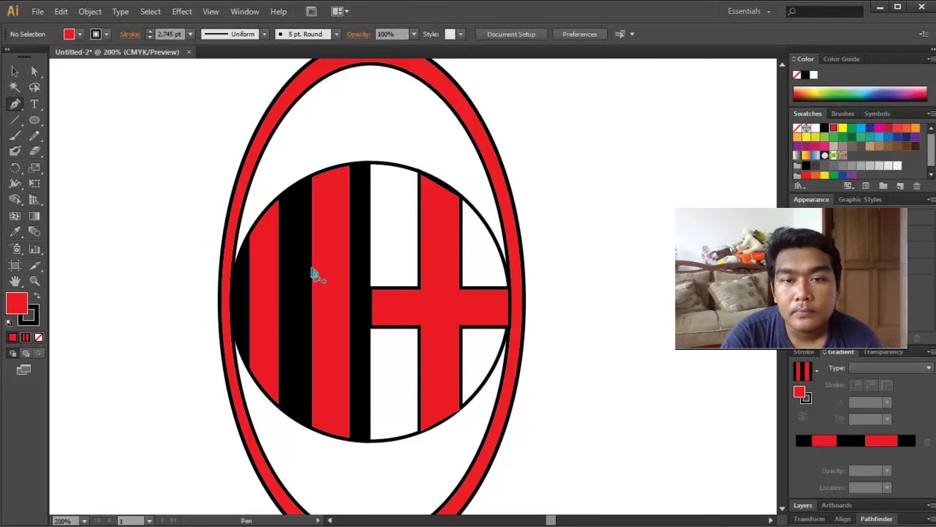
pyautogui.click(423, 437)
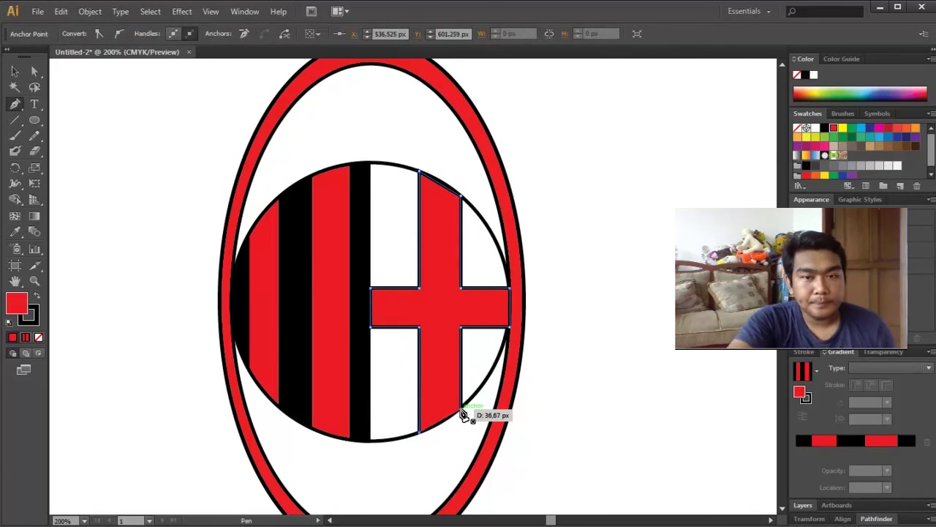
pyautogui.click(467, 406)
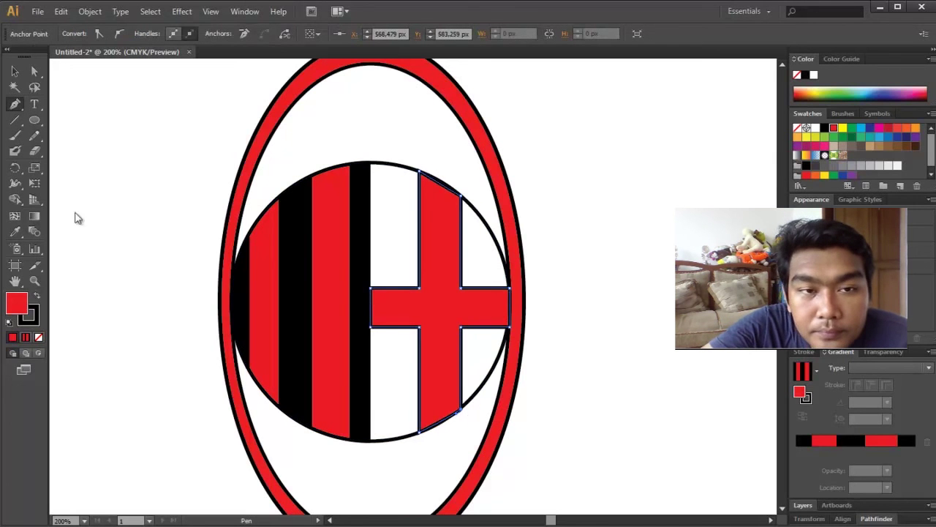
pyautogui.click(14, 71)
pyautogui.click(117, 141)
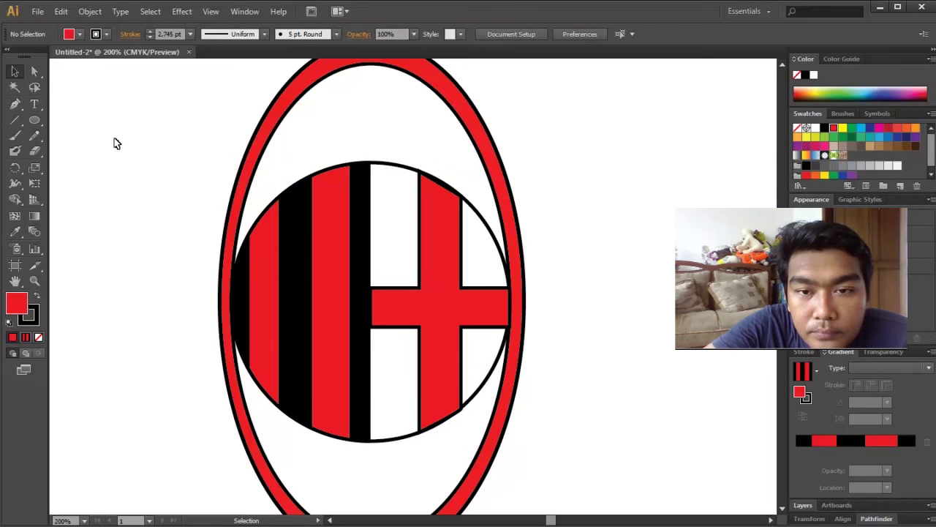
# Add the text "ACM" in the white area above the circle and set its size to 48 pt.
pyautogui.hotkey('ctrl', '-')
pyautogui.hotkey('ctrl', '-')
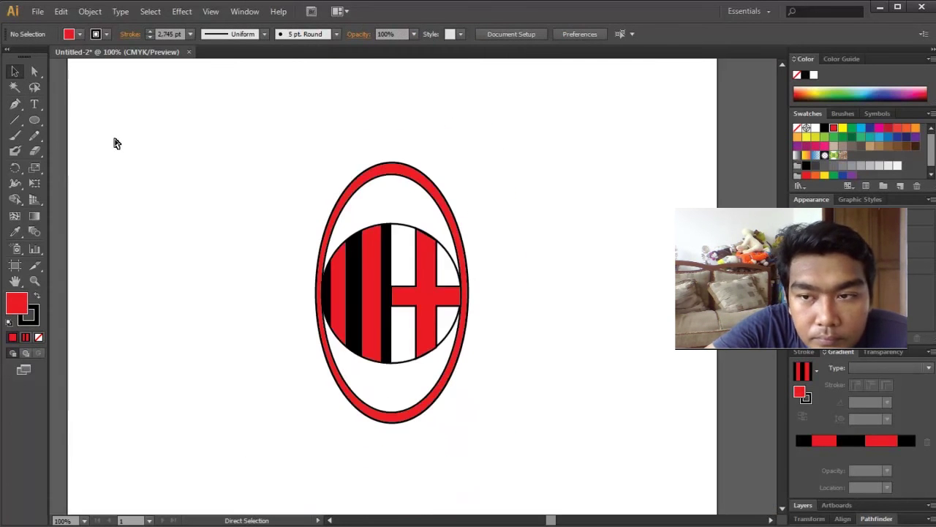
pyautogui.hotkey('ctrl', '-')
pyautogui.hotkey('ctrl', '+')
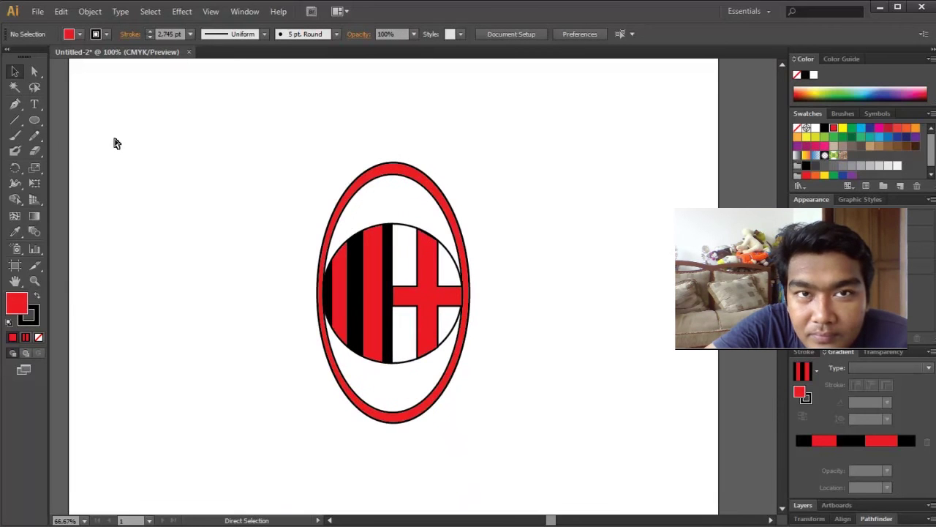
pyautogui.hotkey('ctrl', '+')
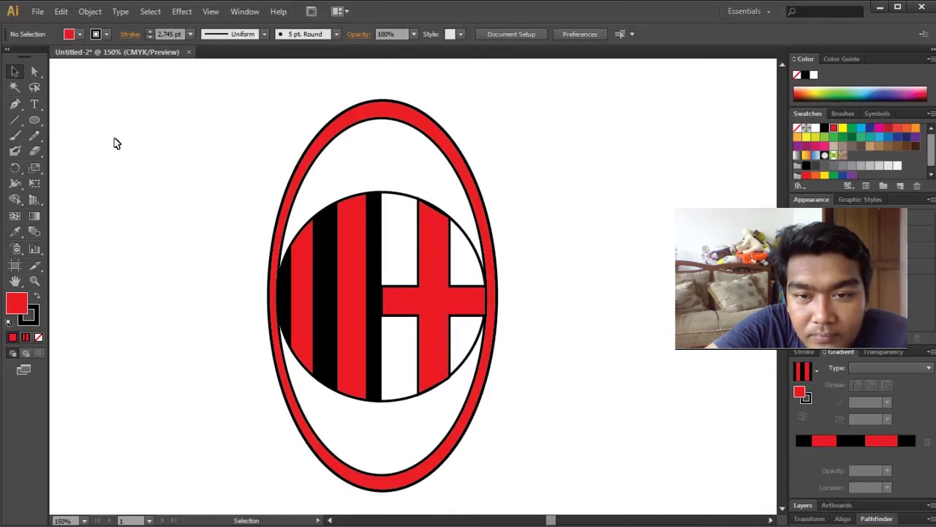
pyautogui.click(35, 104)
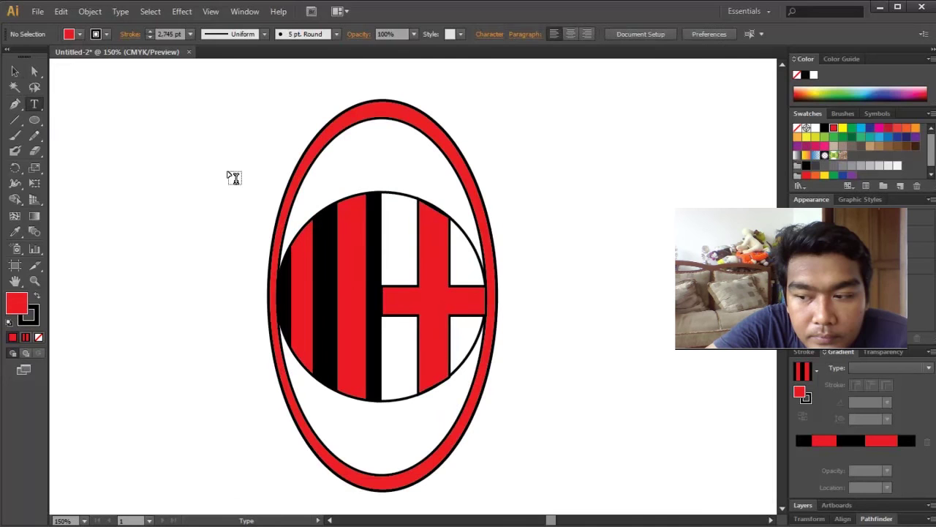
pyautogui.click(330, 166)
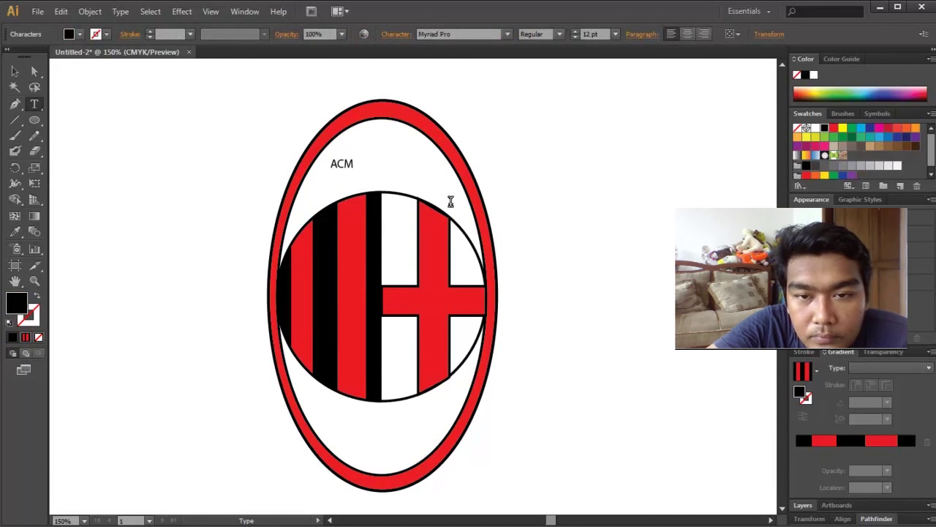
pyautogui.write('ACM')
pyautogui.hotkey('ctrl', 'a')
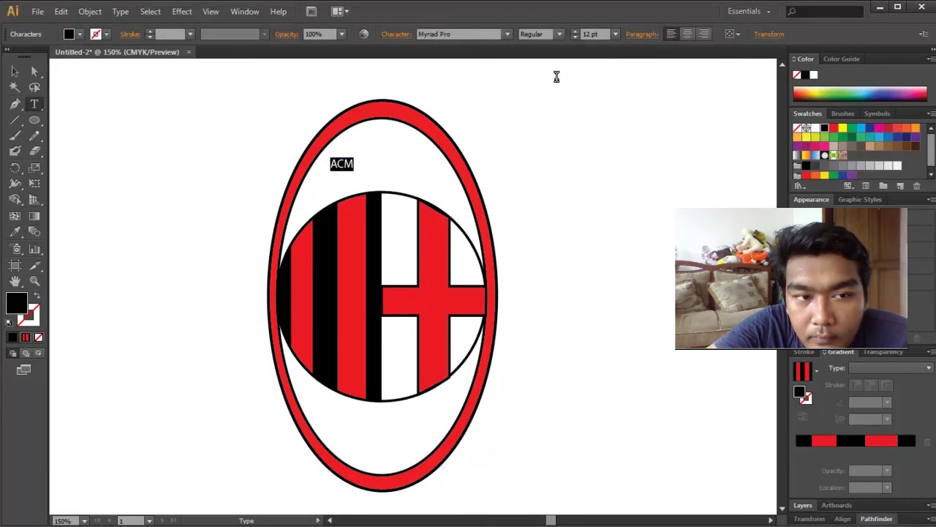
pyautogui.click(617, 35)
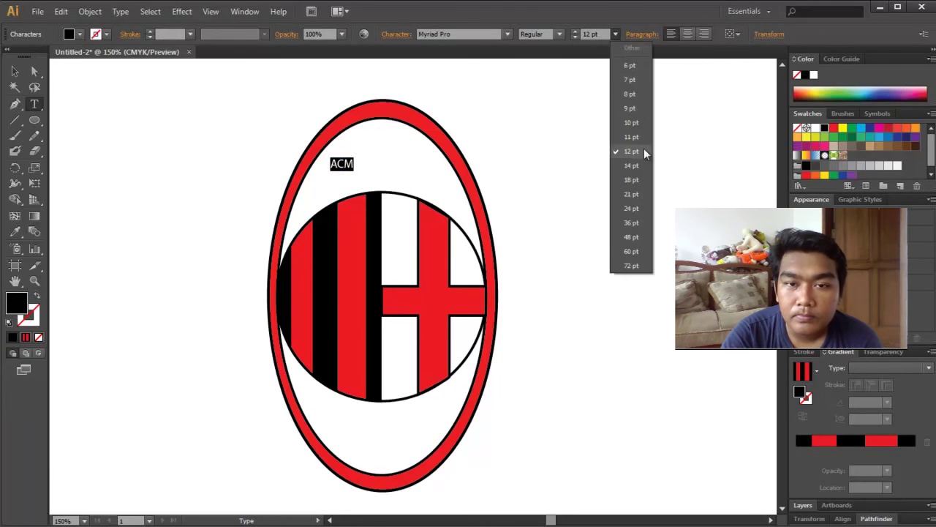
pyautogui.click(639, 237)
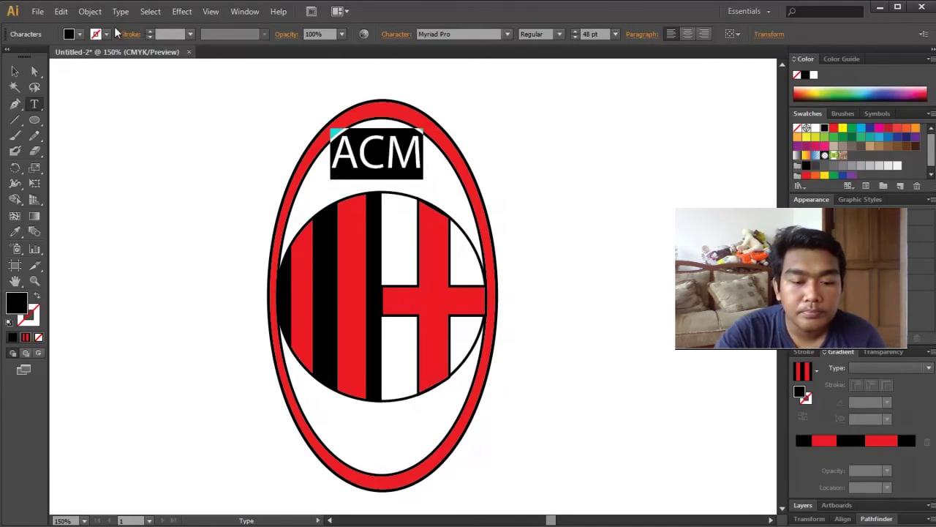
pyautogui.press('Escape')
pyautogui.click(163, 148)
# Apply a horizontal Arc warp effect to the ACM text so that it curves upward along the oval.
pyautogui.click(371, 161)
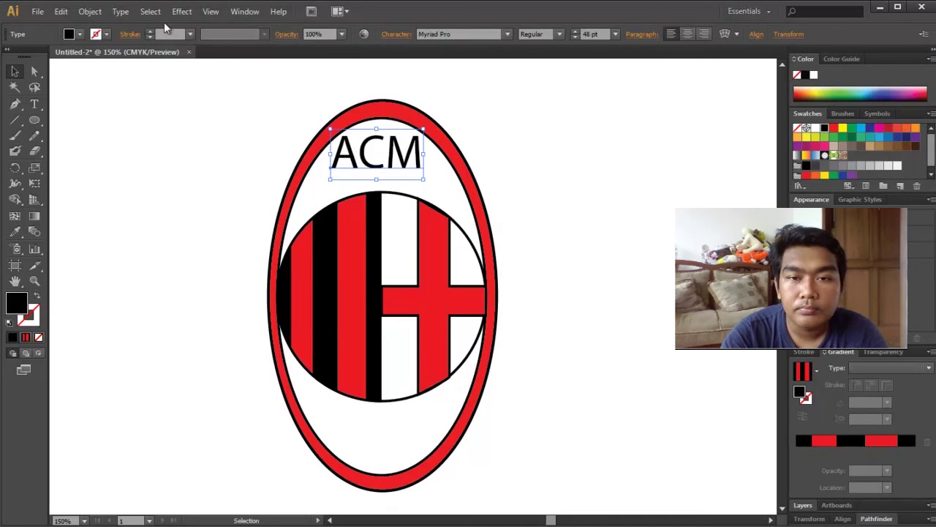
pyautogui.click(190, 16)
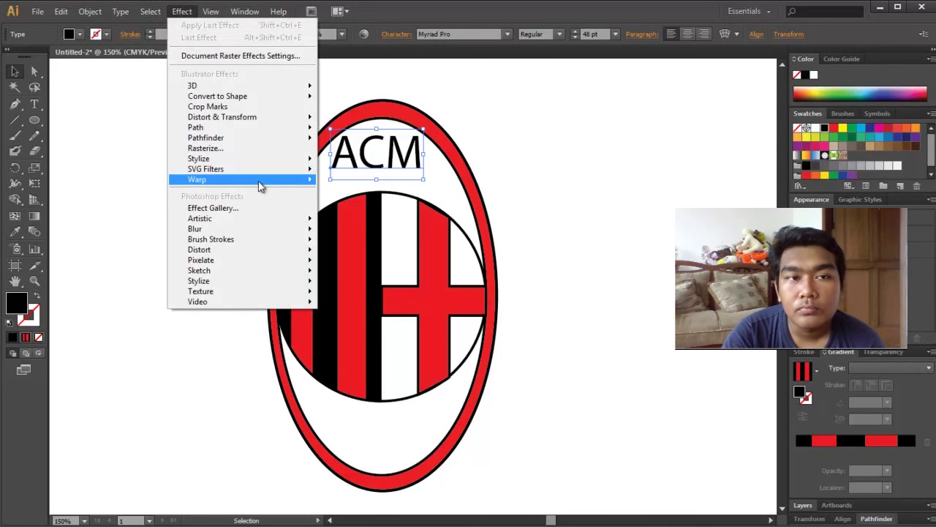
pyautogui.click(330, 178)
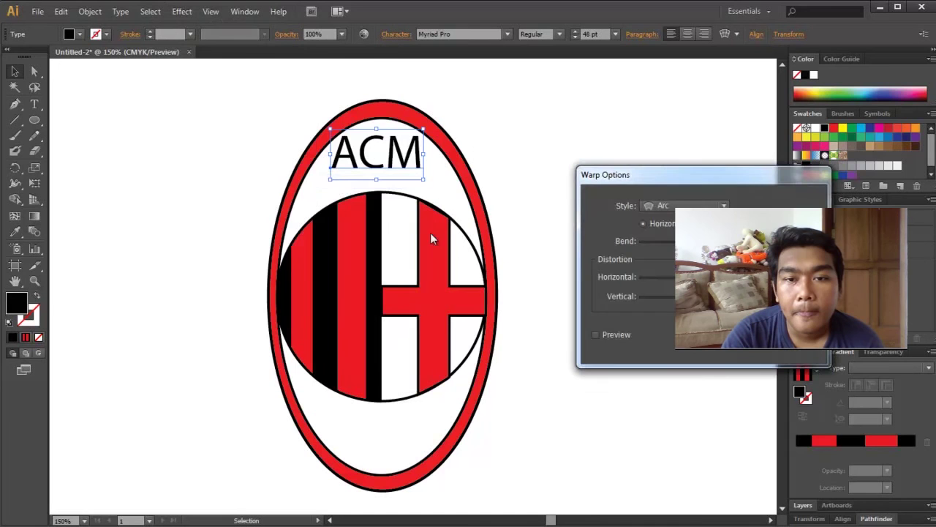
pyautogui.click(597, 335)
pyautogui.moveTo(740, 242)
pyautogui.mouseDown()
pyautogui.moveTo(727, 242)
pyautogui.moveTo(741, 242)
pyautogui.mouseUp()
pyautogui.click(730, 335)
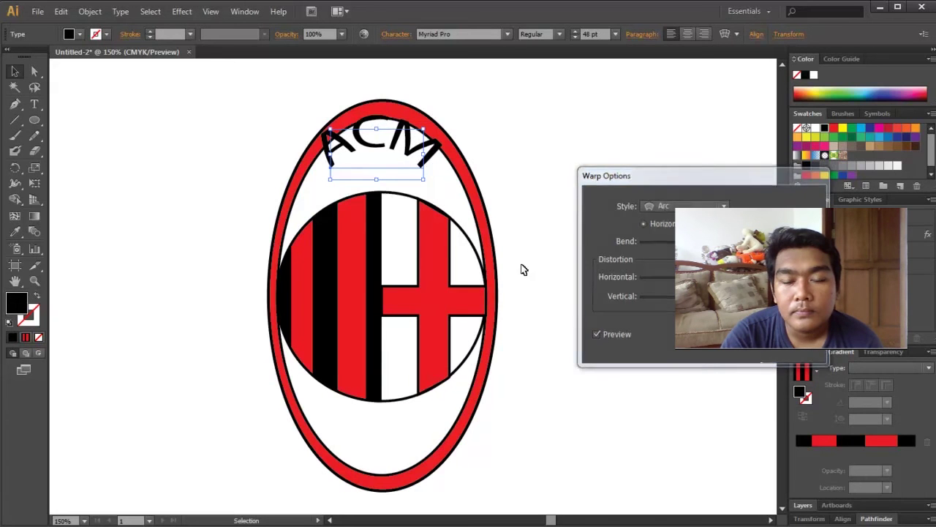
# Nudge the arched ACM text down into the white space between the red rim and the circle, and deselect it.
pyautogui.press('Down')
pyautogui.press('Down')
pyautogui.press('Down')
pyautogui.press('Down')
pyautogui.press('Down')
pyautogui.press('Down')
pyautogui.press('Down')
pyautogui.press('Down')
pyautogui.press('Down')
pyautogui.press('Down')
pyautogui.press('Down')
pyautogui.press('Down')
pyautogui.press('Down')
pyautogui.press('Down')
pyautogui.press('Down')
pyautogui.press('Down')
pyautogui.press('Down')
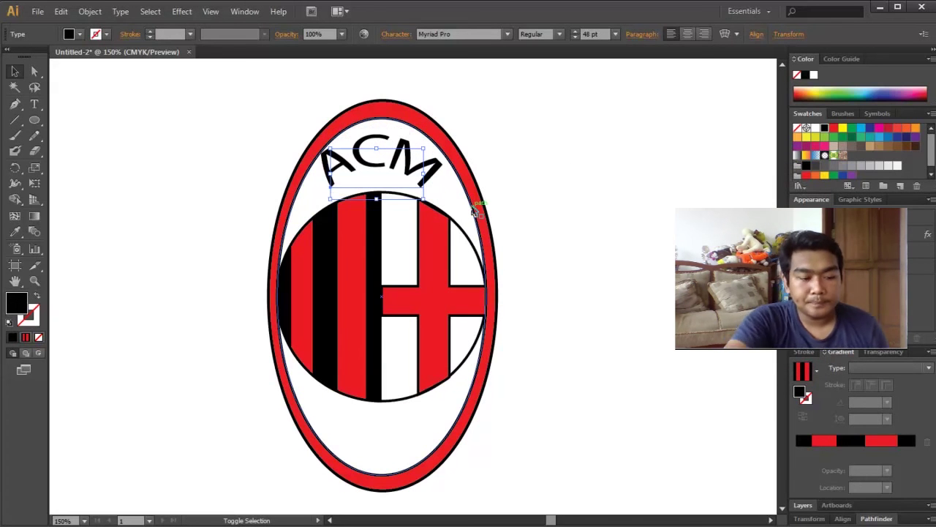
pyautogui.click(585, 249)
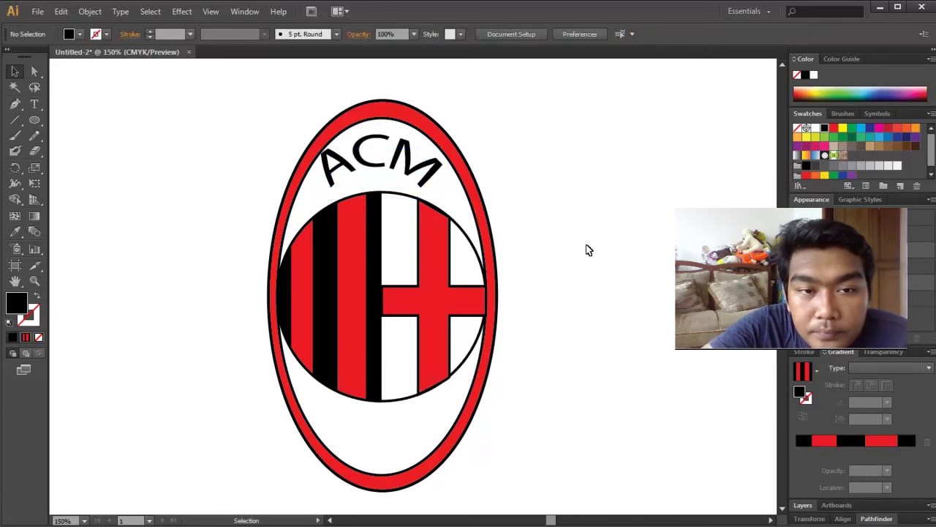
# Undo the nudges and the Arc warp on the ACM text to return it to straight lettering.
pyautogui.hotkey('ctrl', 'z')
pyautogui.hotkey('ctrl', 'z')
pyautogui.hotkey('ctrl', 'z')
pyautogui.hotkey('ctrl', 'z')
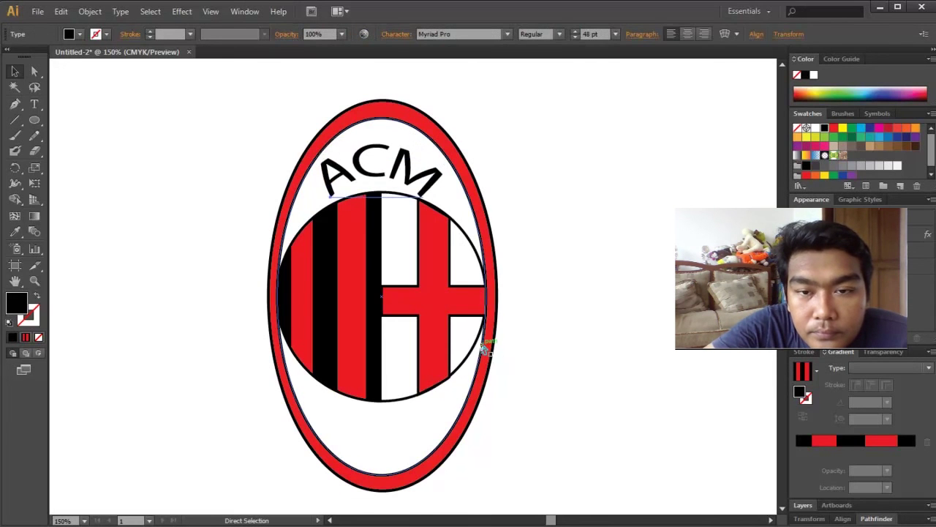
# Reapply a horizontal Arc warp to the straight ACM text so that it curves upward.
pyautogui.click(375, 146)
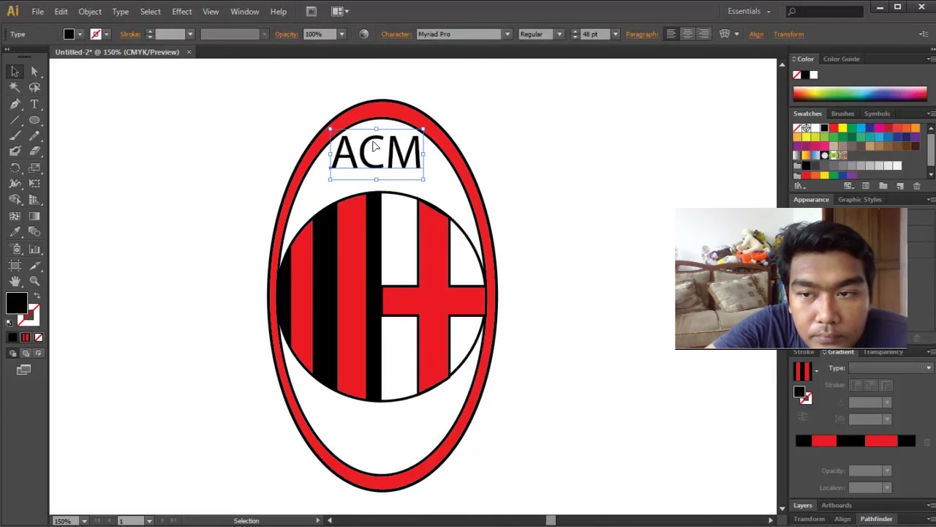
pyautogui.click(182, 11)
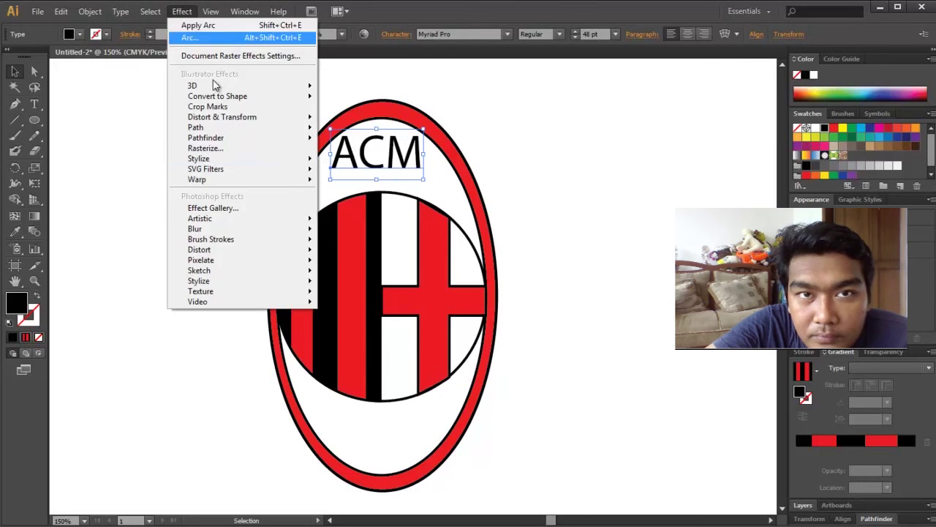
pyautogui.moveTo(309, 180)
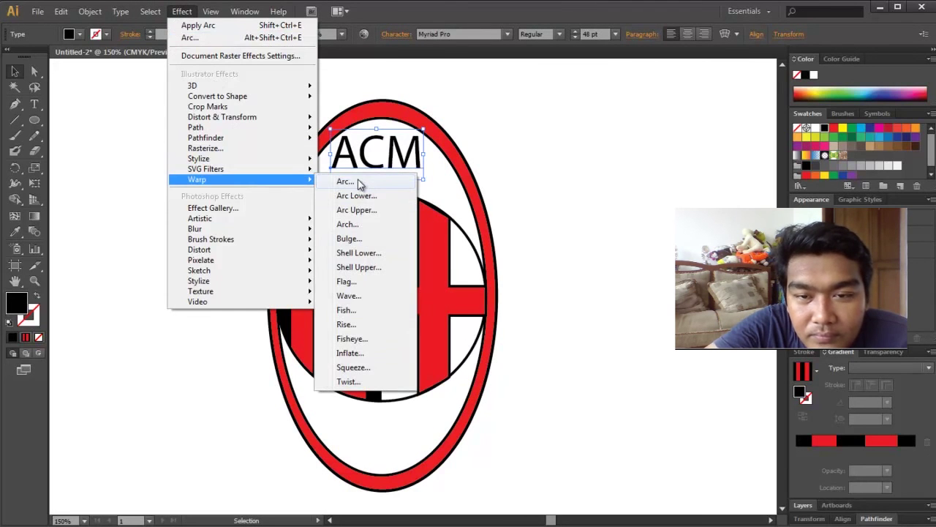
pyautogui.click(358, 183)
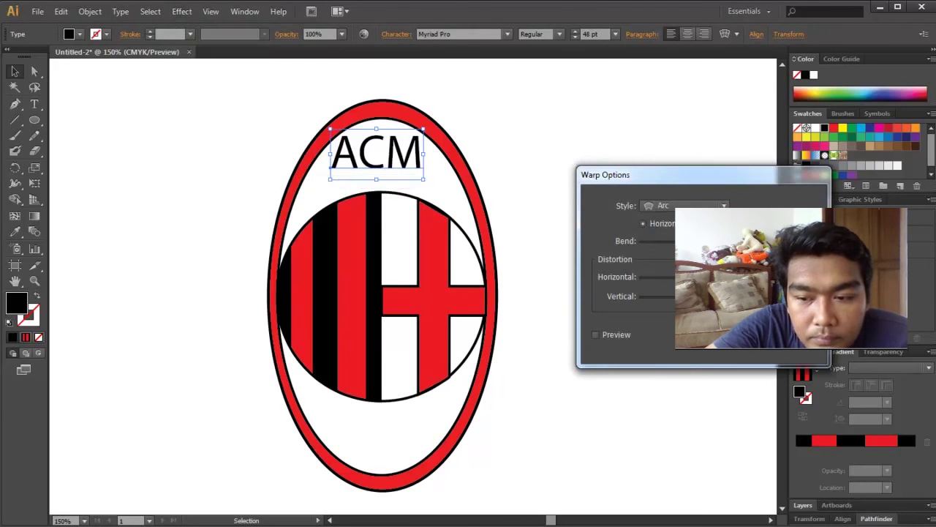
pyautogui.click(617, 334)
pyautogui.click(739, 335)
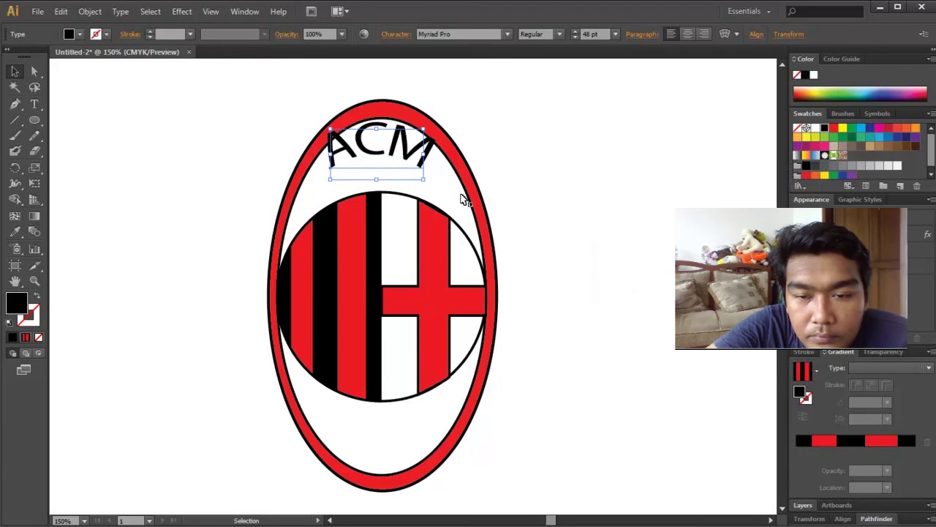
# Nudge the arched ACM text down between the red rim and the circle, and deselect it.
pyautogui.hotkey('shift', 'Left')
pyautogui.hotkey('shift', 'Right')
pyautogui.hotkey('shift', 'Down')
pyautogui.hotkey('shift', 'Down')
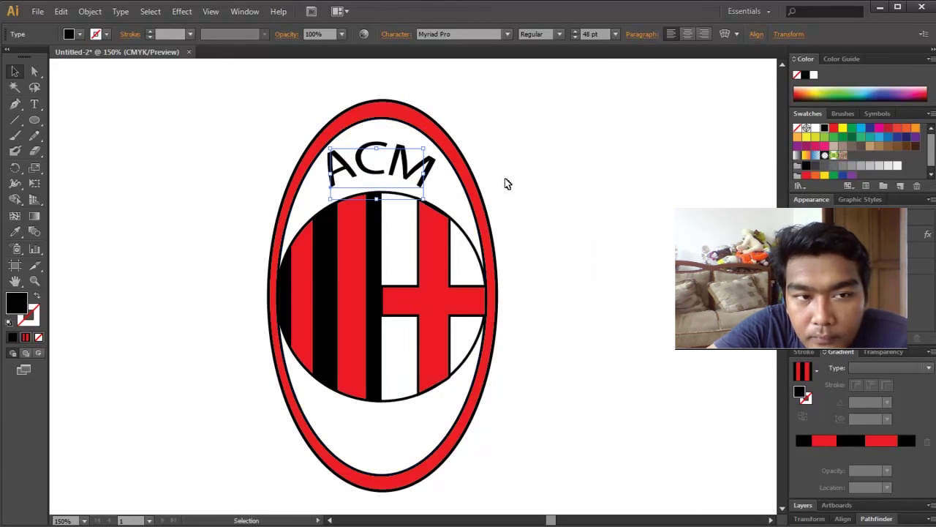
pyautogui.click(592, 244)
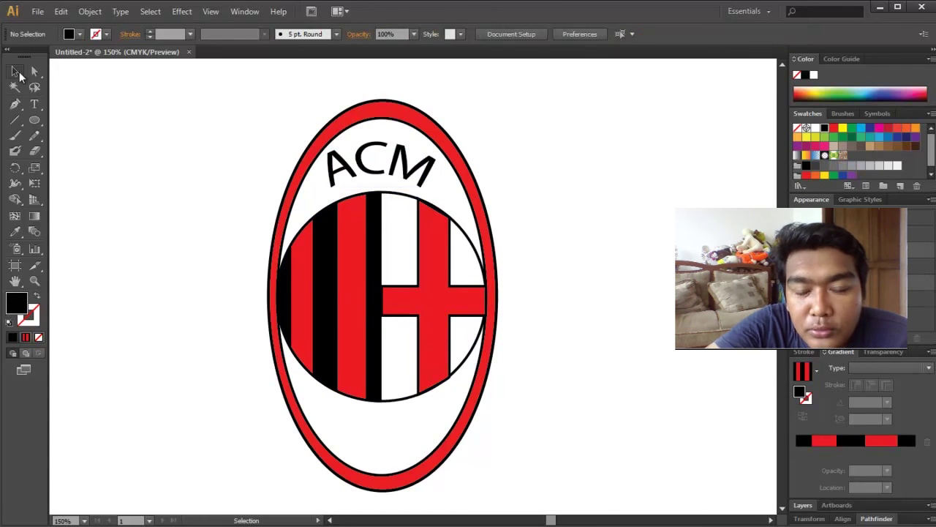
# Add the text "1899" at 48 pt and position it in the white area below the circle.
pyautogui.click(34, 105)
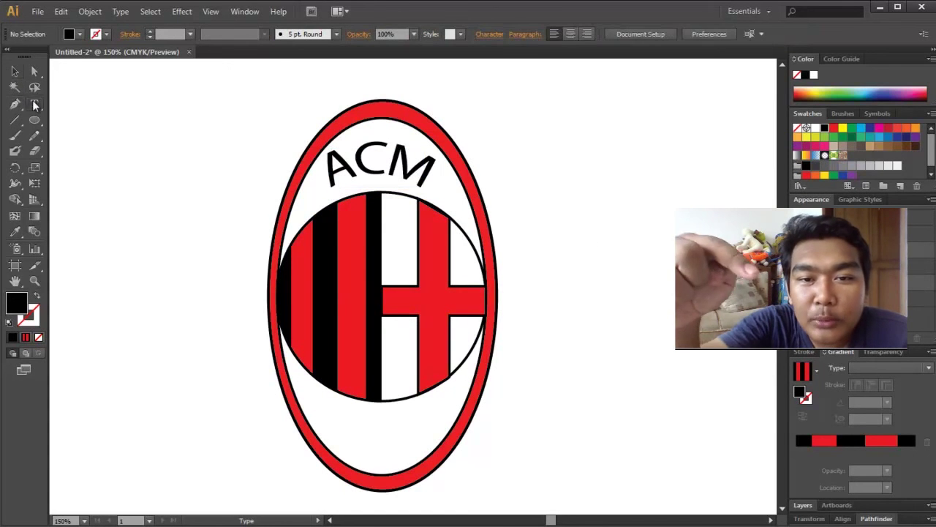
pyautogui.click(318, 410)
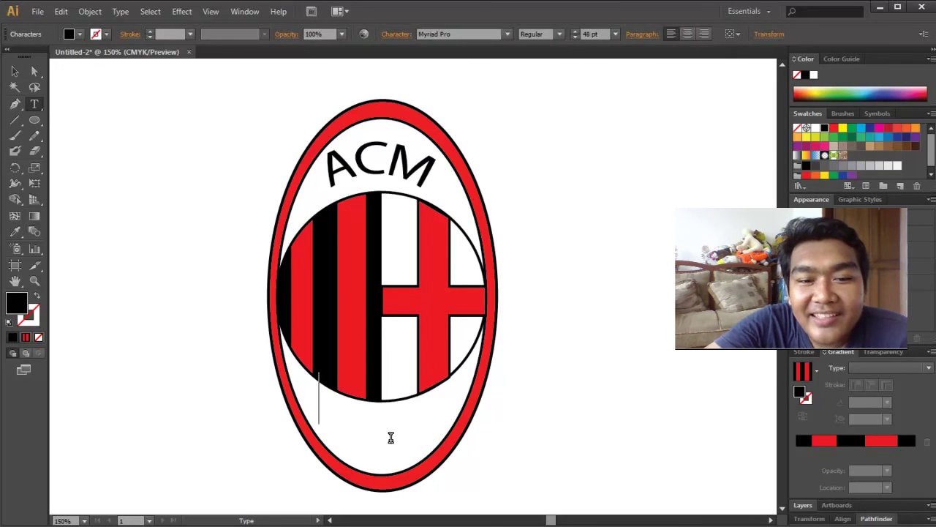
pyautogui.write('1899')
pyautogui.press('ctrl')
pyautogui.moveTo(395, 416); pyautogui.dragTo(410, 455)
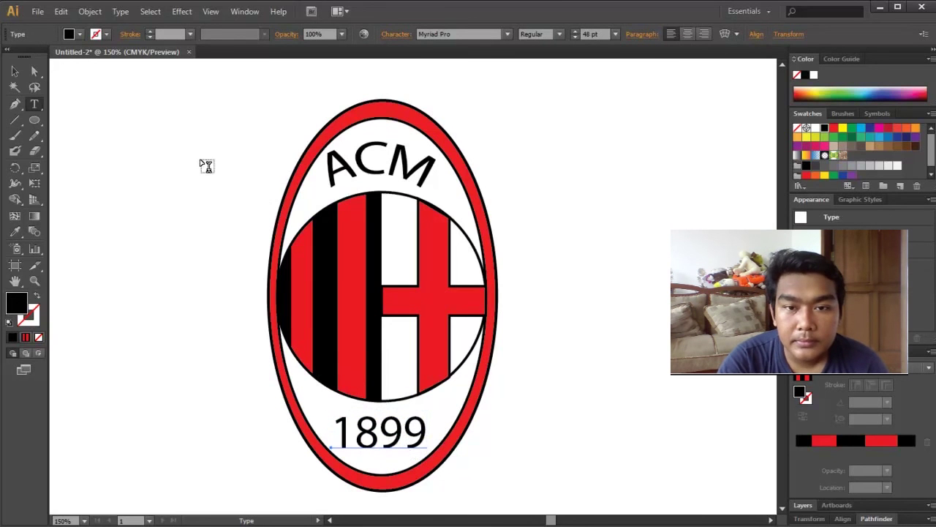
# Apply a horizontal Arc warp with a negative bend to the 1899 text so that it curves downward along the oval.
pyautogui.click(14, 71)
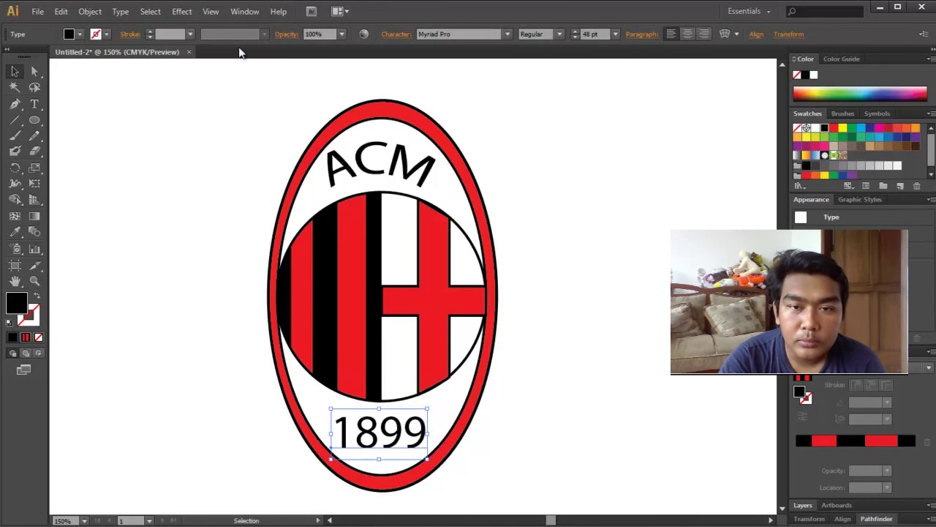
pyautogui.click(182, 11)
pyautogui.moveTo(229, 99)
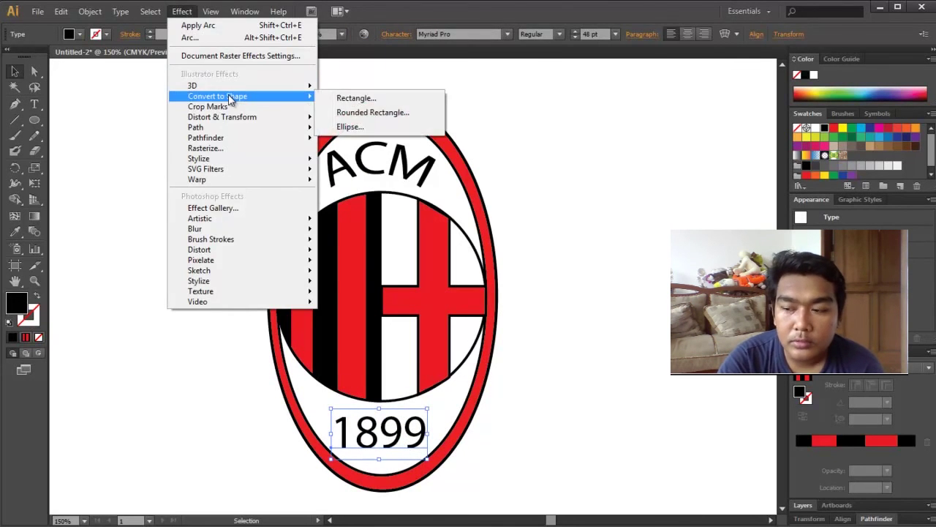
pyautogui.moveTo(298, 180)
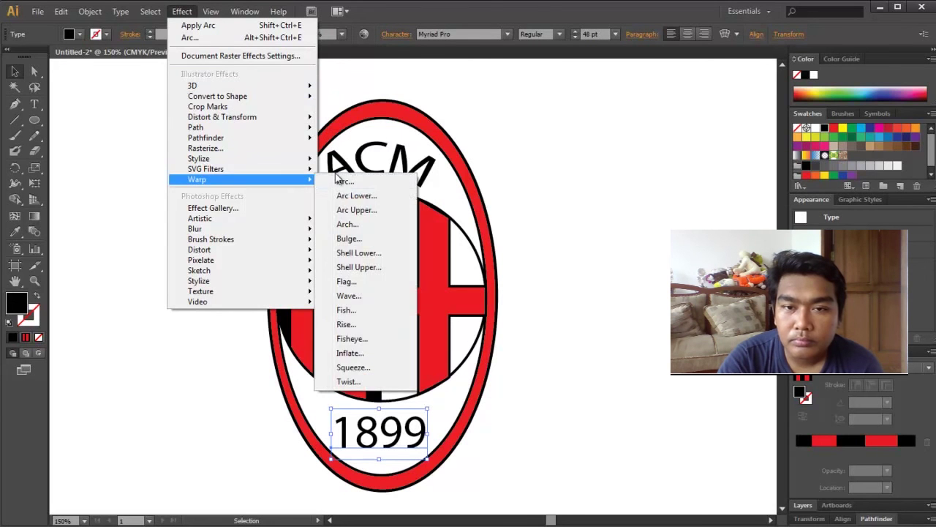
pyautogui.click(342, 183)
pyautogui.click(596, 334)
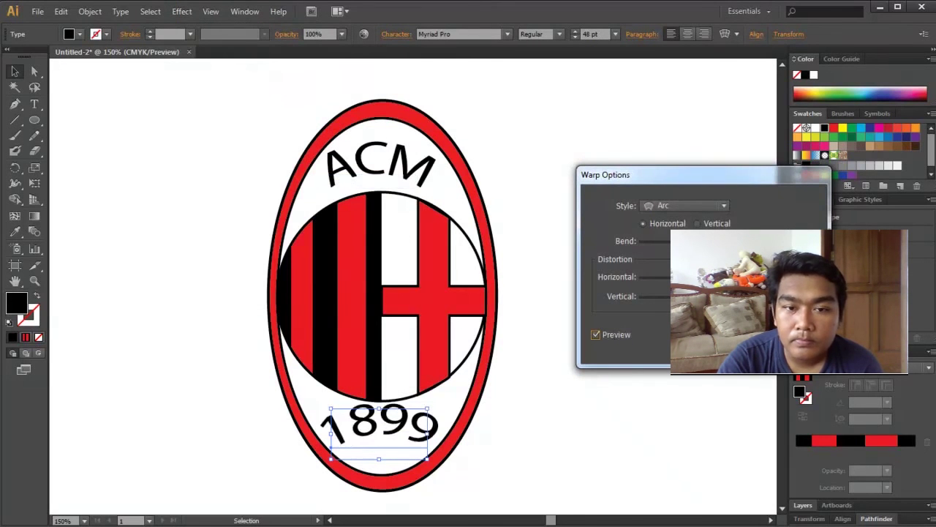
pyautogui.moveTo(737, 244); pyautogui.dragTo(681, 243)
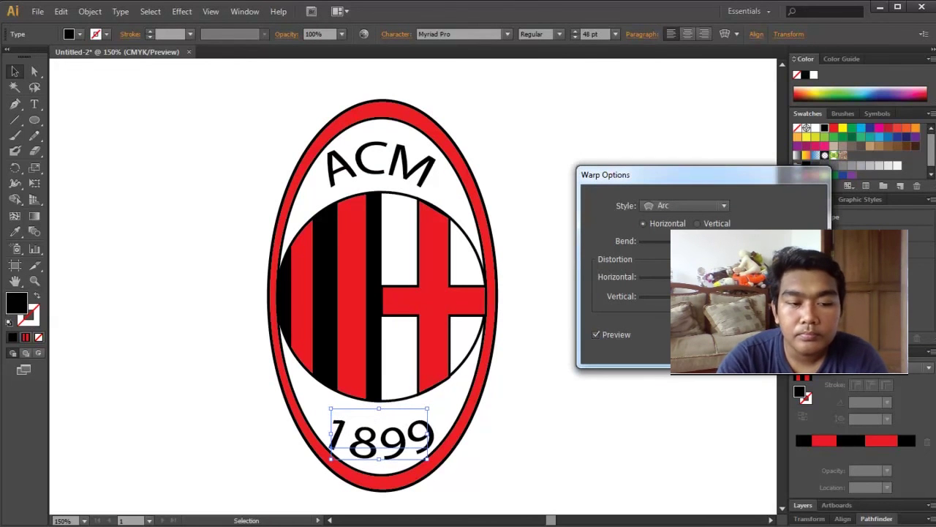
pyautogui.click(720, 335)
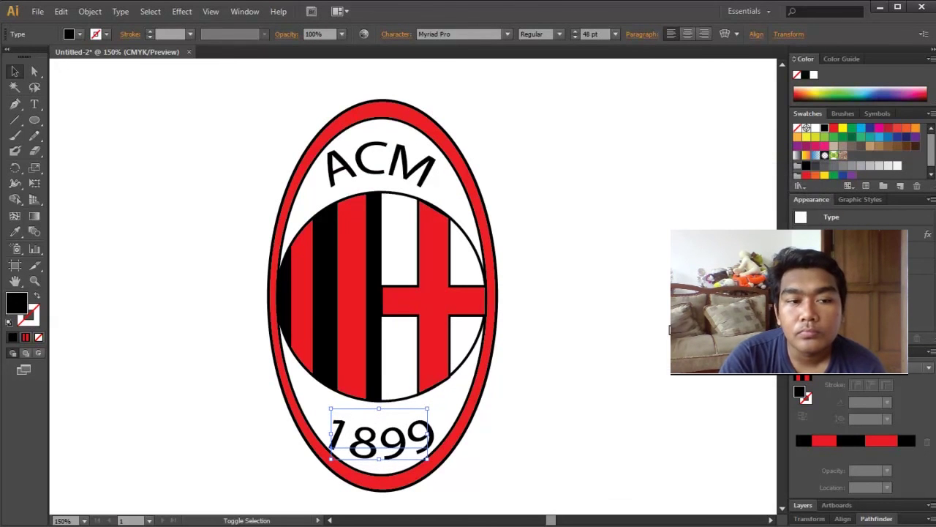
# Nudge the curved 1899 text up into the white space between the circle and the lower rim, and deselect it.
pyautogui.press('Up')
pyautogui.press('Up')
pyautogui.press('Up')
pyautogui.press('Up')
pyautogui.press('Up')
pyautogui.press('Up')
pyautogui.press('Up')
pyautogui.press('Up')
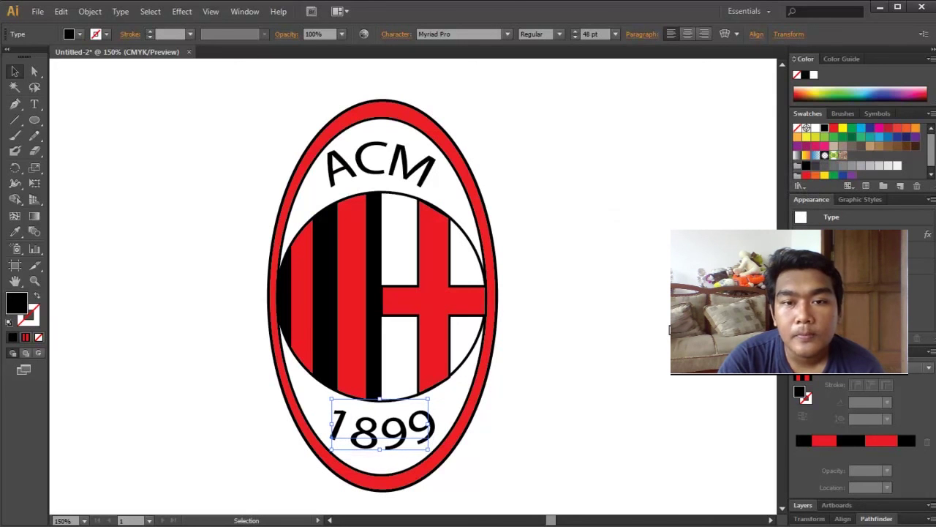
pyautogui.press('Up')
pyautogui.hotkey('ctrl', 'shift', 'a')
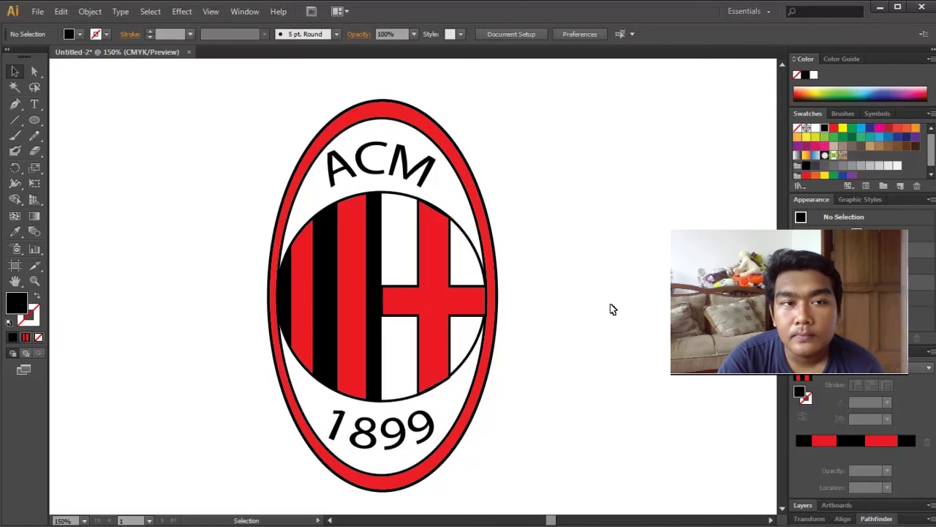
# Copy the outer red oval and place the pasted duplicate beside the emblem, above and to its right.
pyautogui.hotkey('ctrl', '-')
pyautogui.hotkey('ctrl', '-')
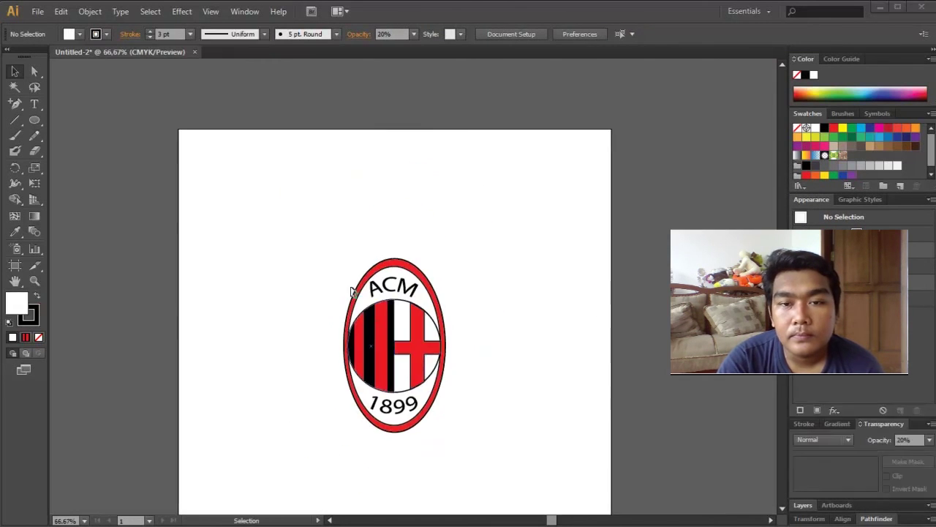
pyautogui.press('a')
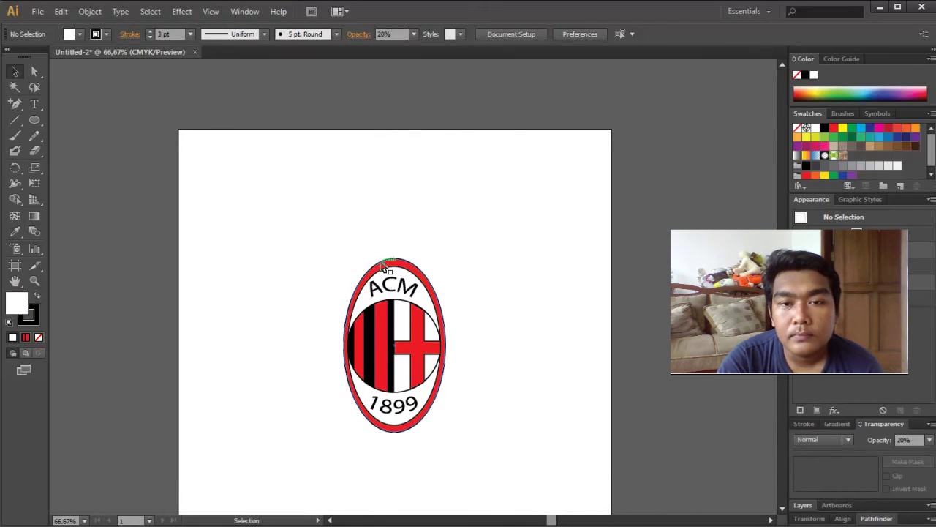
pyautogui.click(381, 263)
pyautogui.hotkey('ctrl', 'c')
pyautogui.hotkey('ctrl', 'v')
pyautogui.moveTo(381, 267); pyautogui.dragTo(506, 195)
pyautogui.hotkey('ctrl', '=')
pyautogui.press('space')
# Add an anchor point on the duplicate oval's lower right edge and delete its bottom part to leave a slanted cut.
pyautogui.click(10, 104)
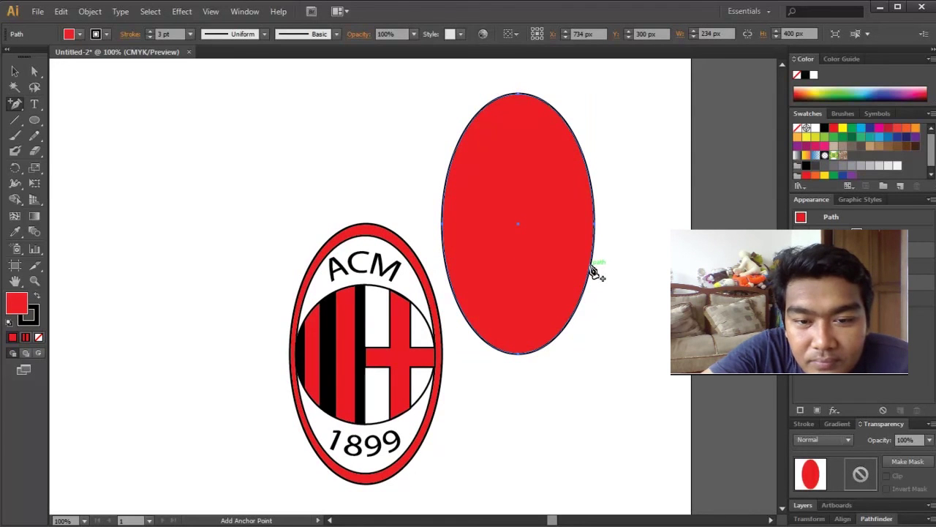
pyautogui.click(590, 273)
pyautogui.click(35, 71)
pyautogui.moveTo(589, 391); pyautogui.dragTo(490, 331)
pyautogui.press('Delete')
# Move the cut red oval over the emblem so that its curved edge aligns with the outer rim.
pyautogui.click(18, 71)
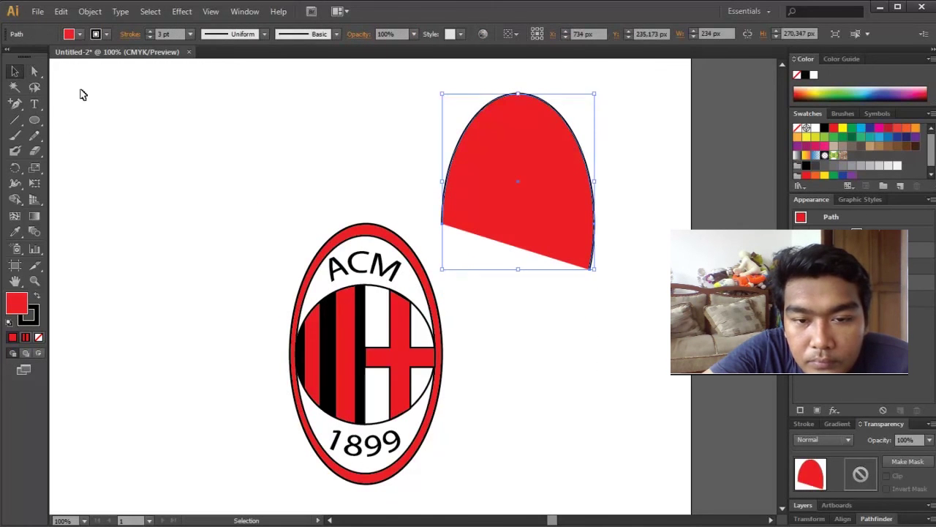
pyautogui.click(435, 174)
pyautogui.moveTo(484, 165); pyautogui.dragTo(336, 301)
pyautogui.click(274, 270)
pyautogui.click(334, 258)
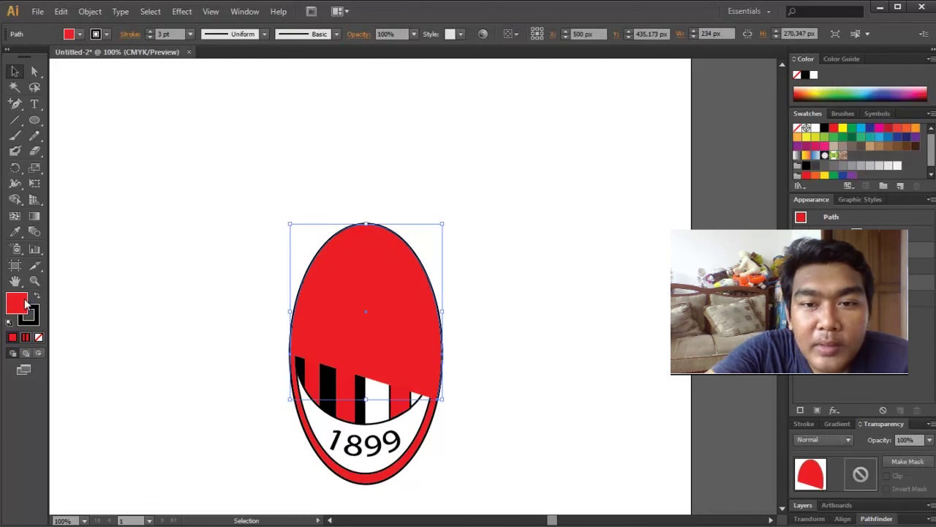
# Fill the overlaid cut oval with white, set its opacity to 20%, and deselect it.
pyautogui.doubleClick(17, 303)
pyautogui.moveTo(480, 223); pyautogui.dragTo(489, 182)
pyautogui.click(789, 187)
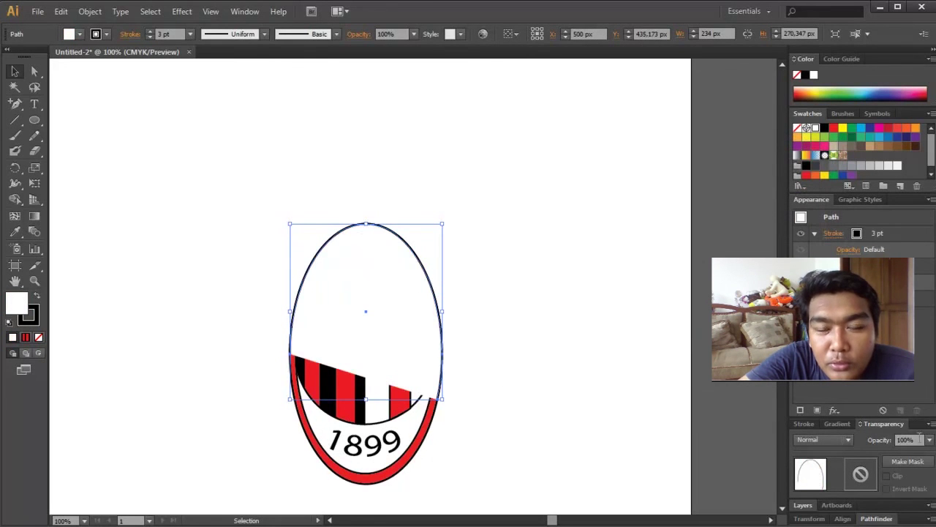
pyautogui.press('2')
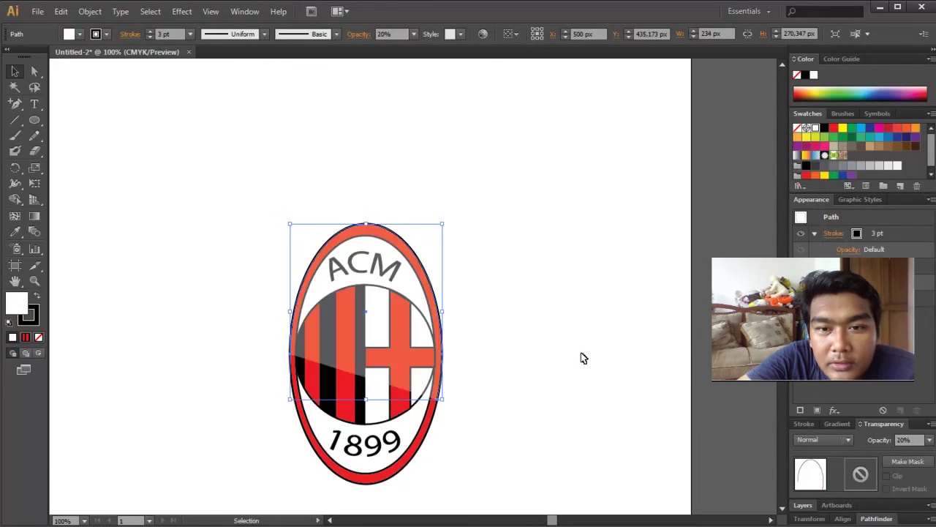
pyautogui.click(583, 356)
pyautogui.hotkey('ctrl', '-')
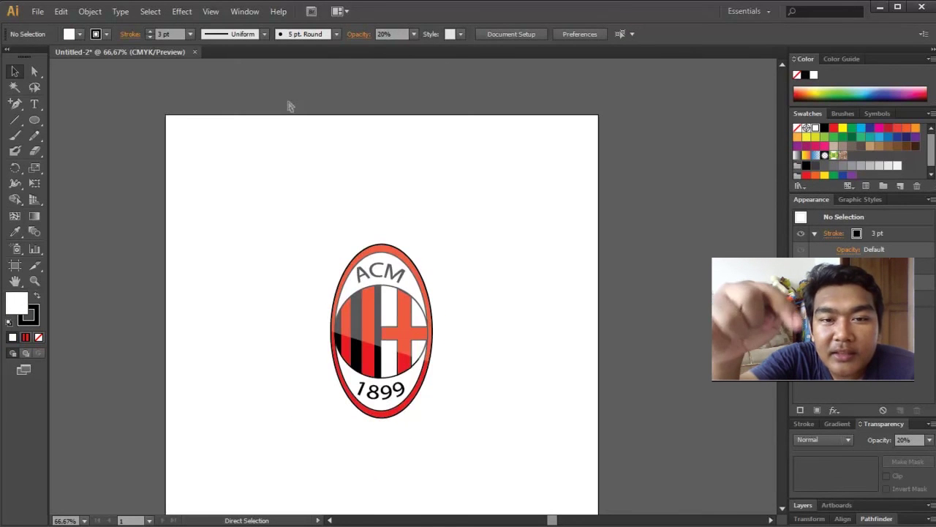